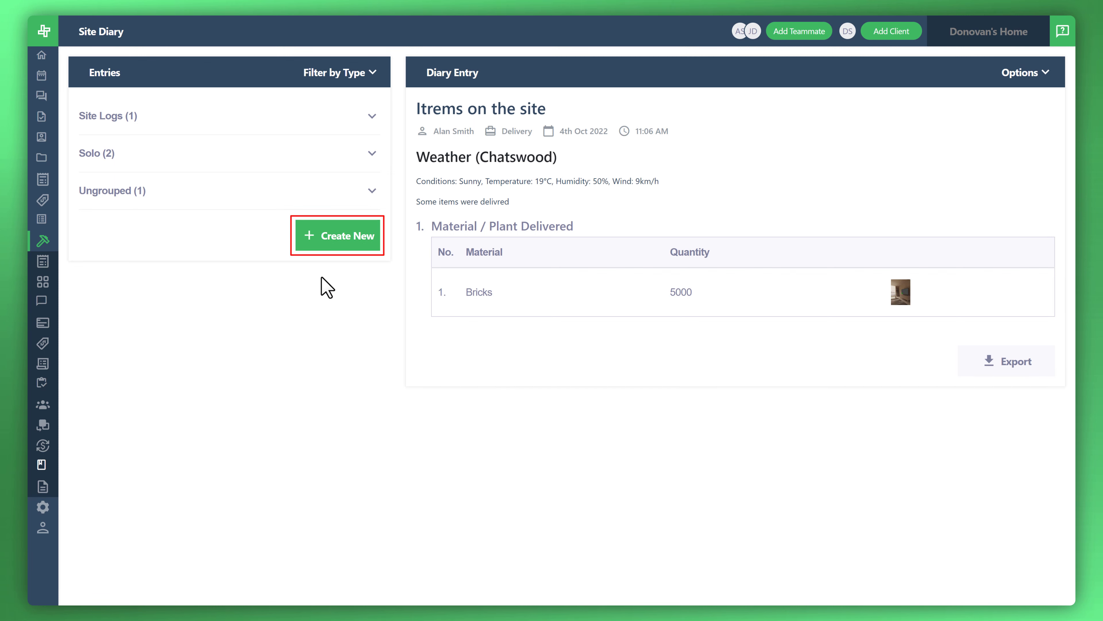
Check which templates are offered for a new site diary entry, and cancel without creating one.
click(321, 246)
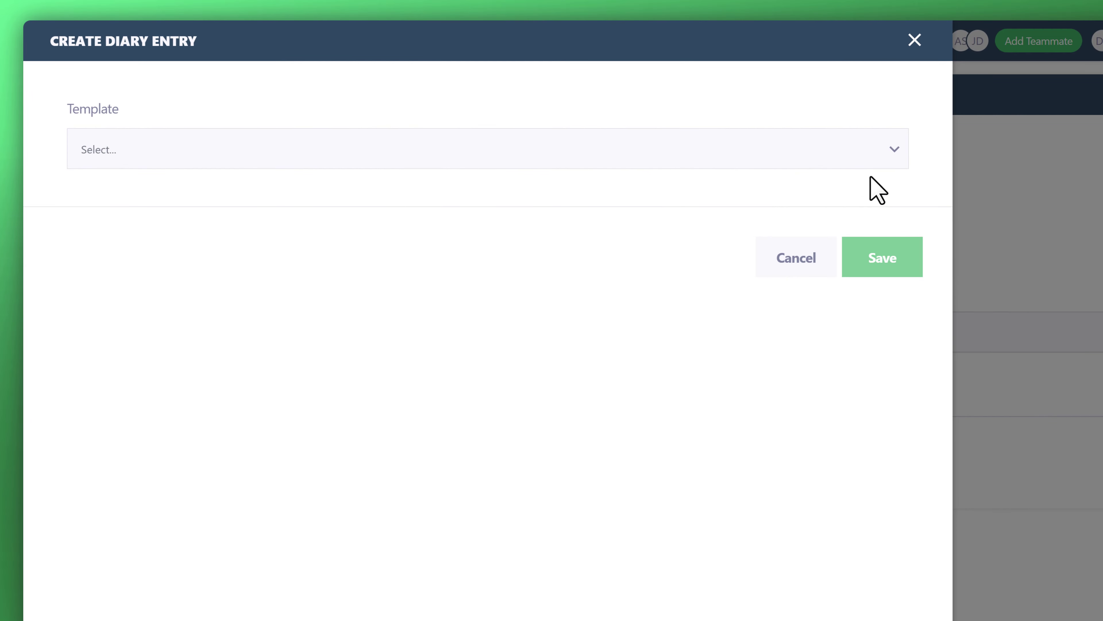
click(890, 152)
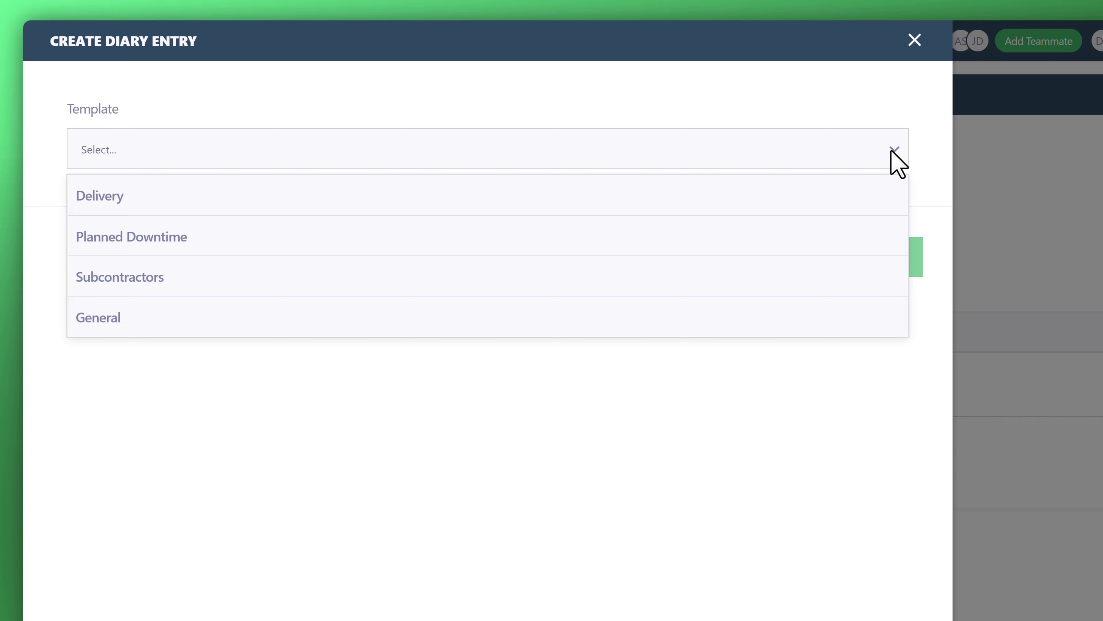
click(891, 150)
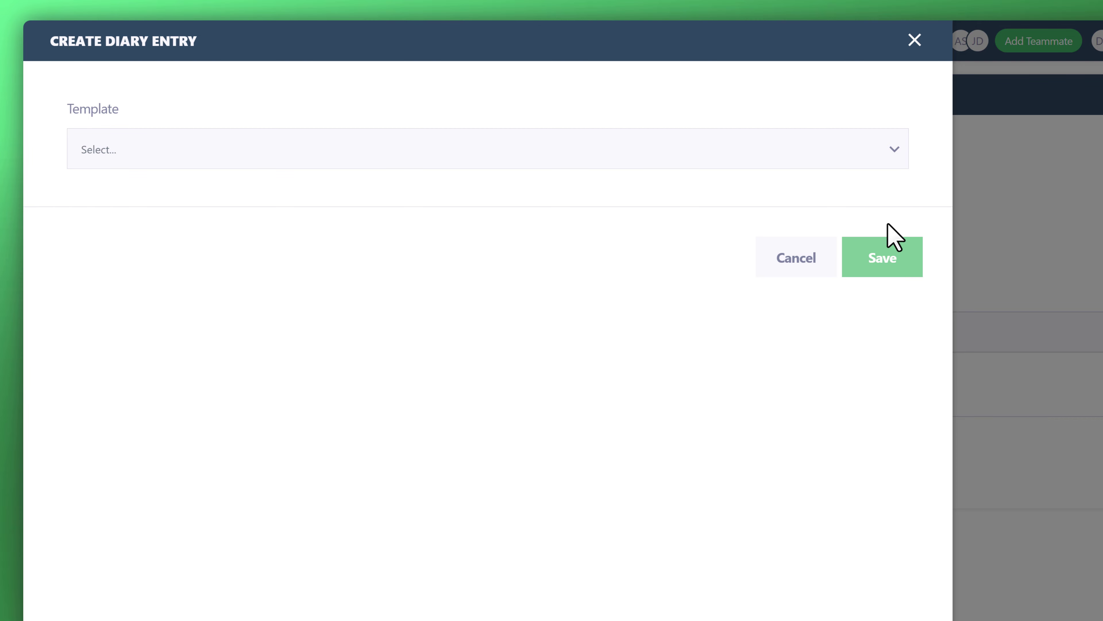
click(814, 257)
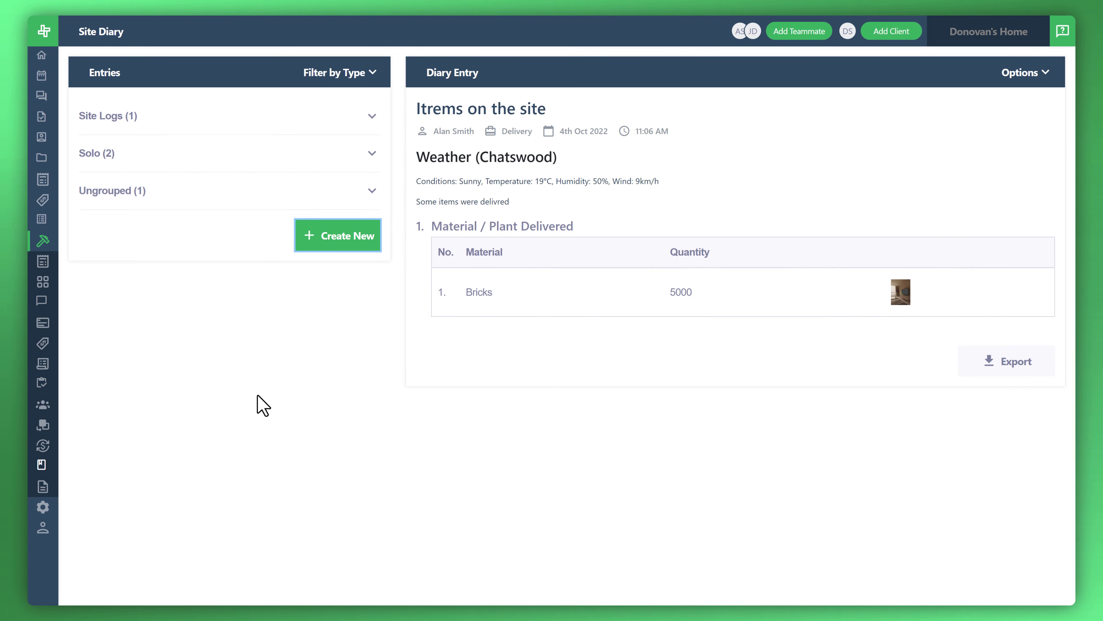
Go to the Site Diary Templates page in the company settings.
mouse_move(48, 340)
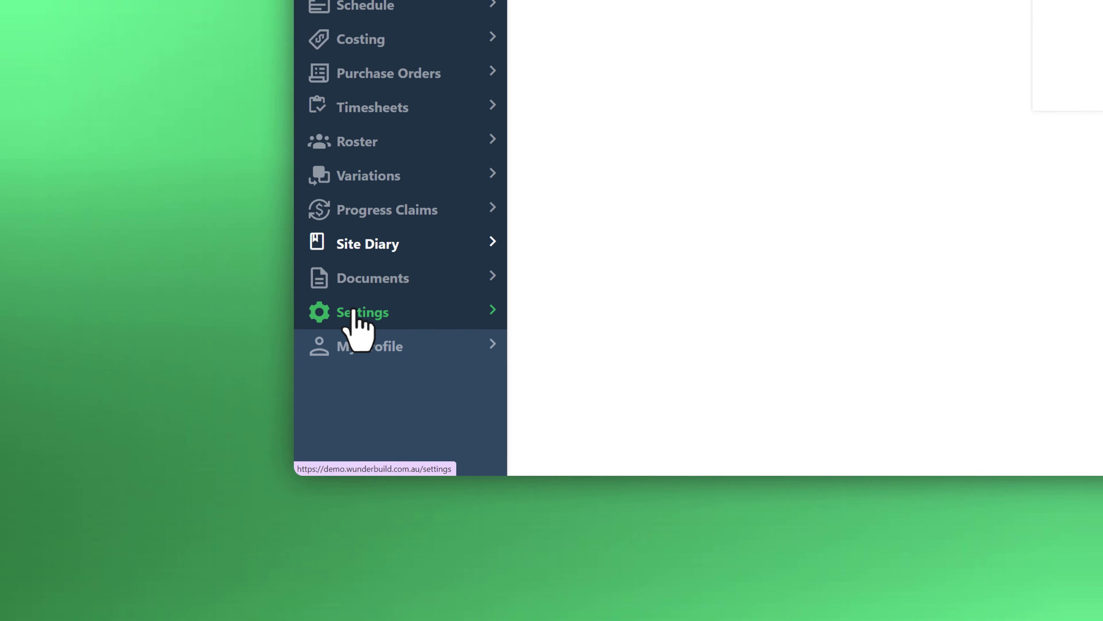
click(353, 312)
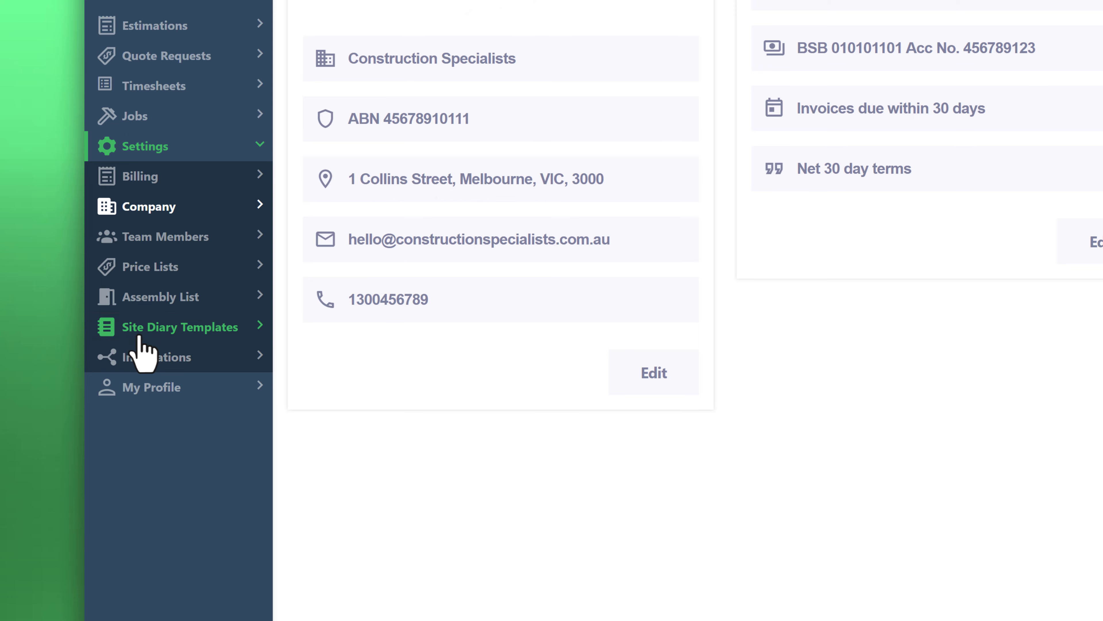
click(139, 337)
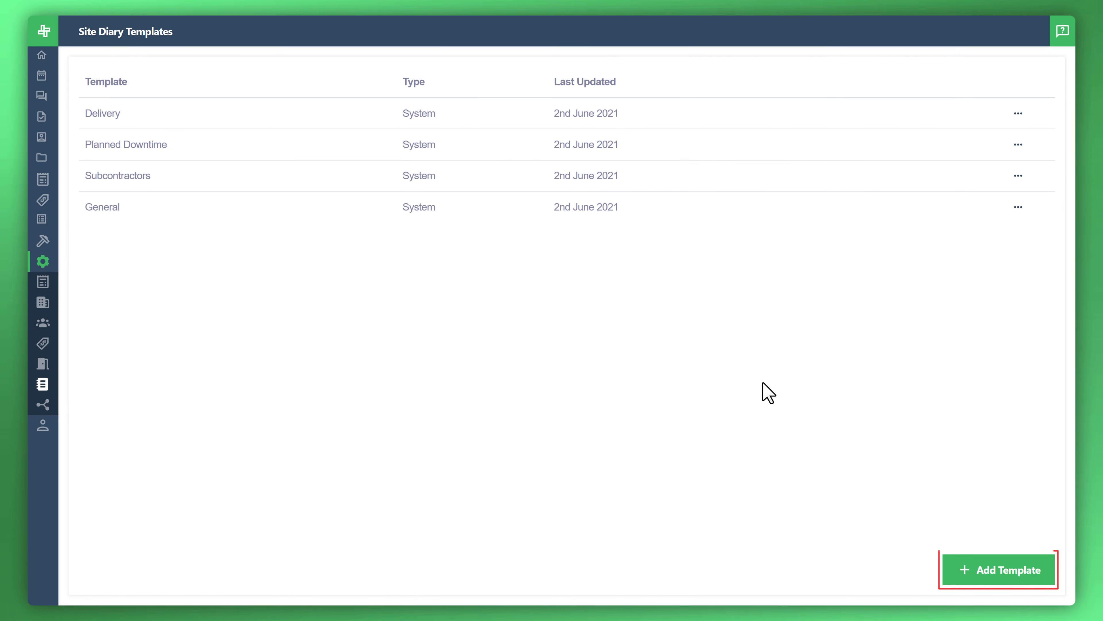
Start a new site diary template titled "Site Inspections".
click(1016, 583)
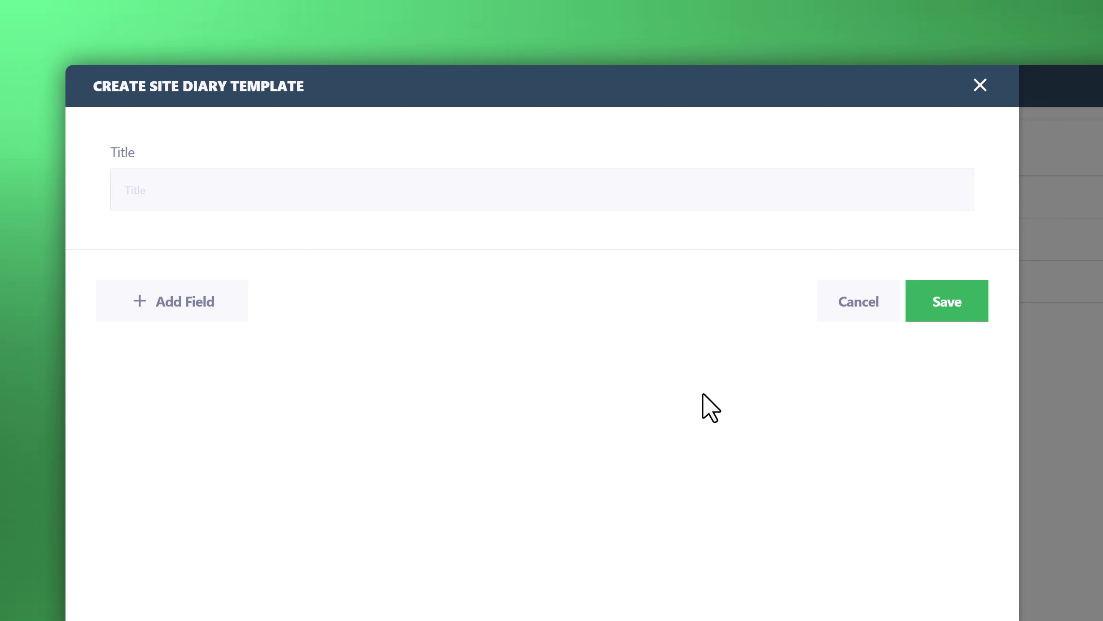
click(353, 198)
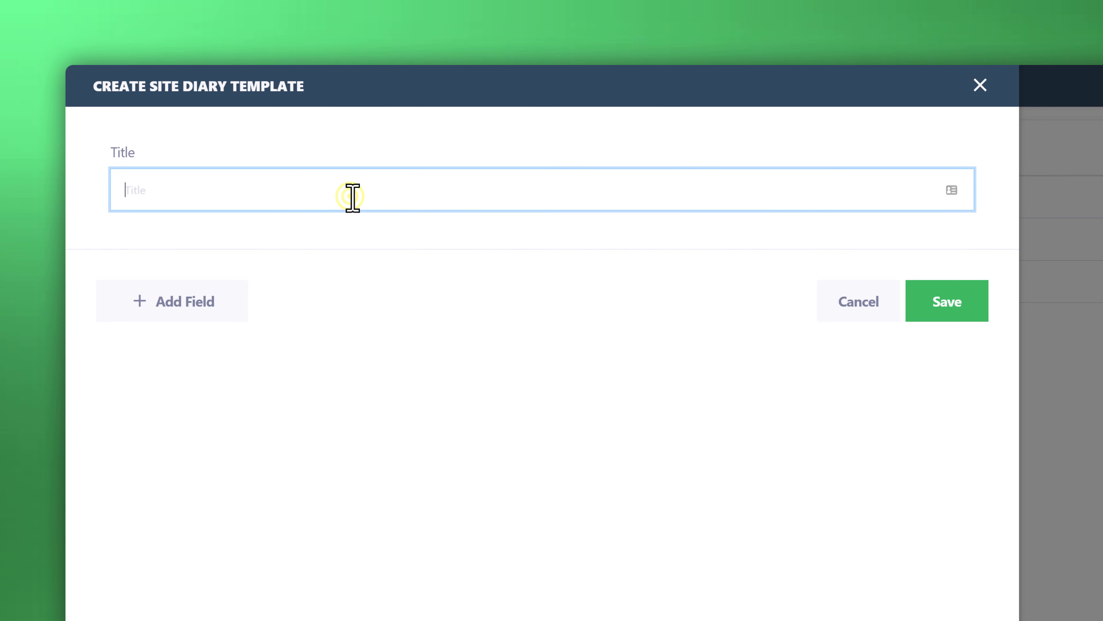
text(Site Inspection)
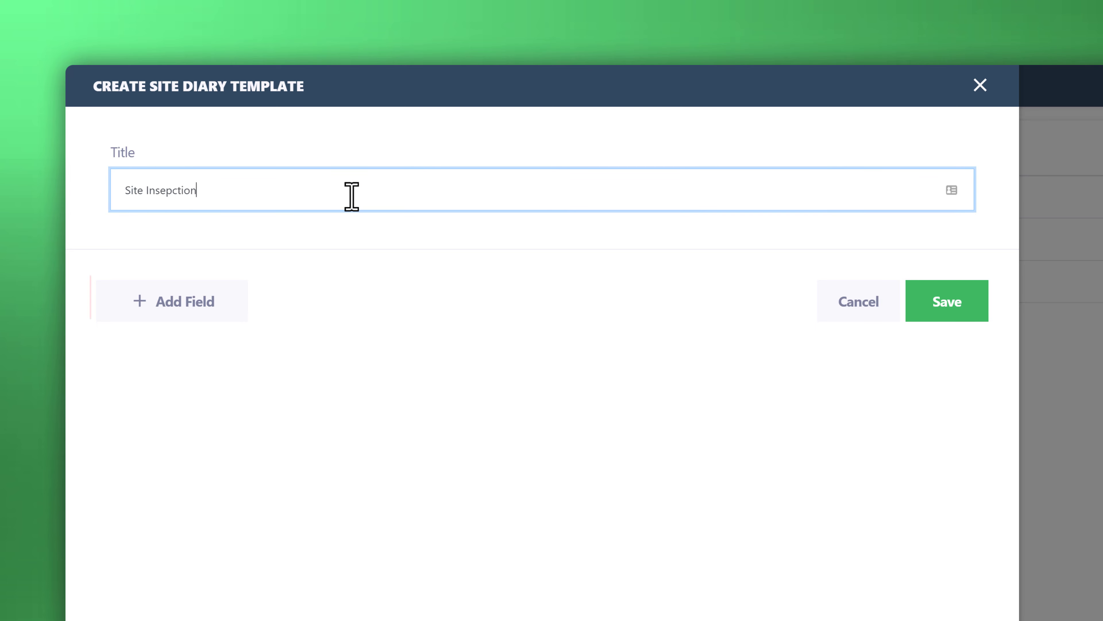
text(s)
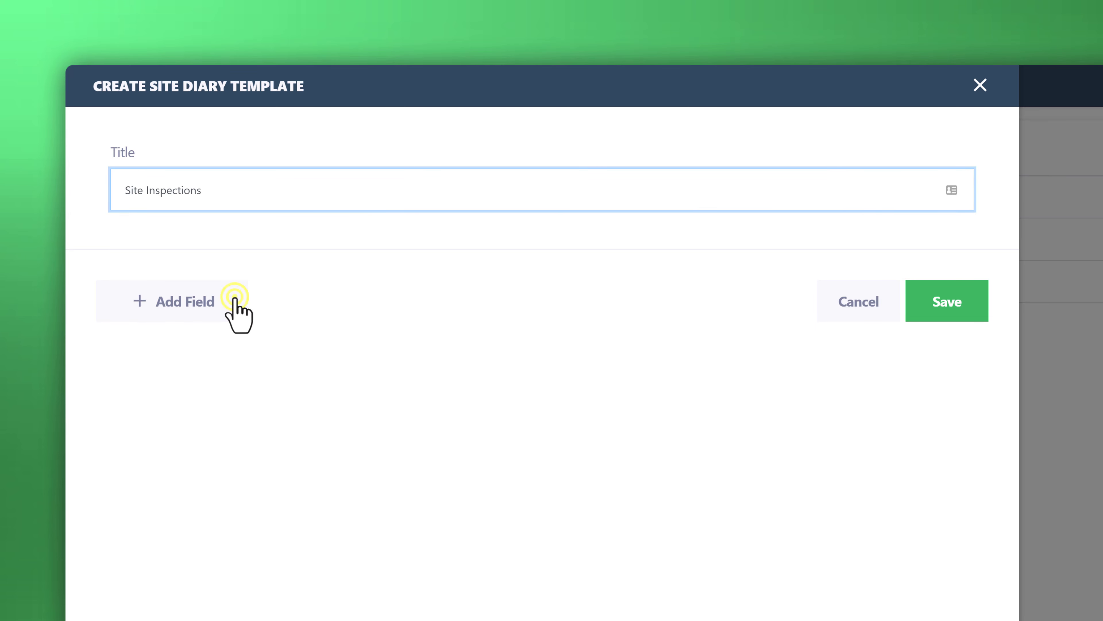
Add a first field titled "Inspections" to the template and set its field type to Table.
click(234, 300)
click(237, 297)
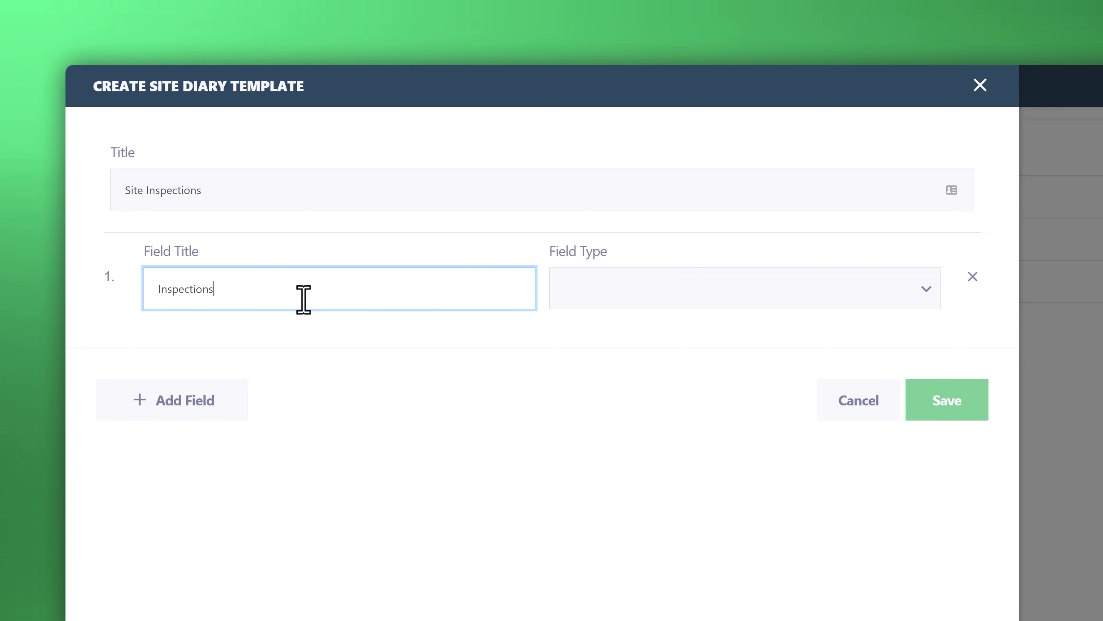
click(928, 291)
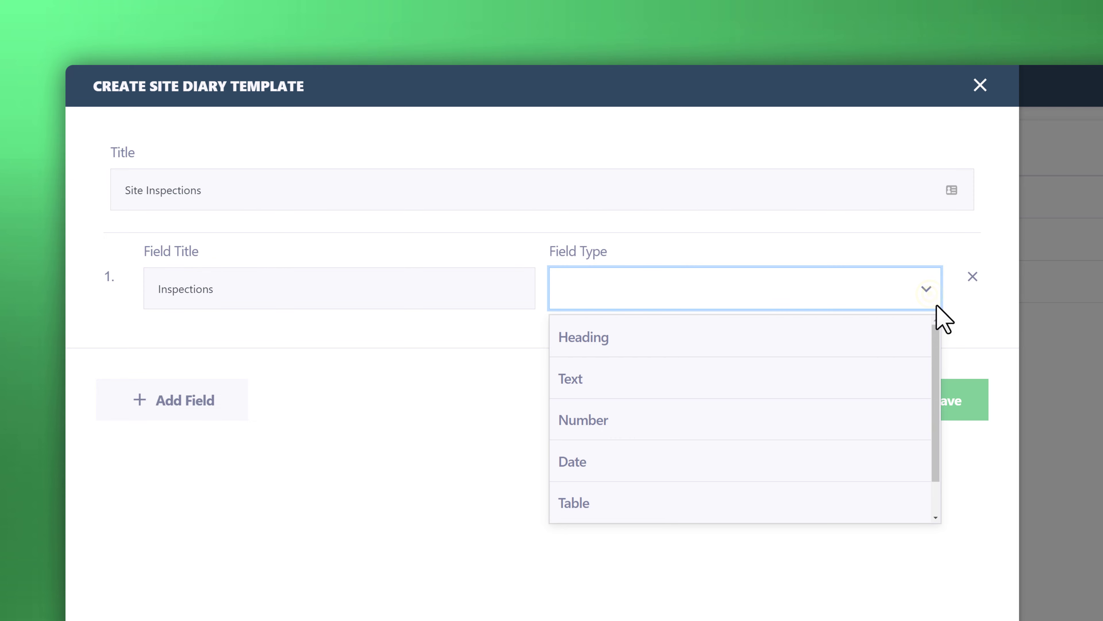
drag(940, 341, 911, 412)
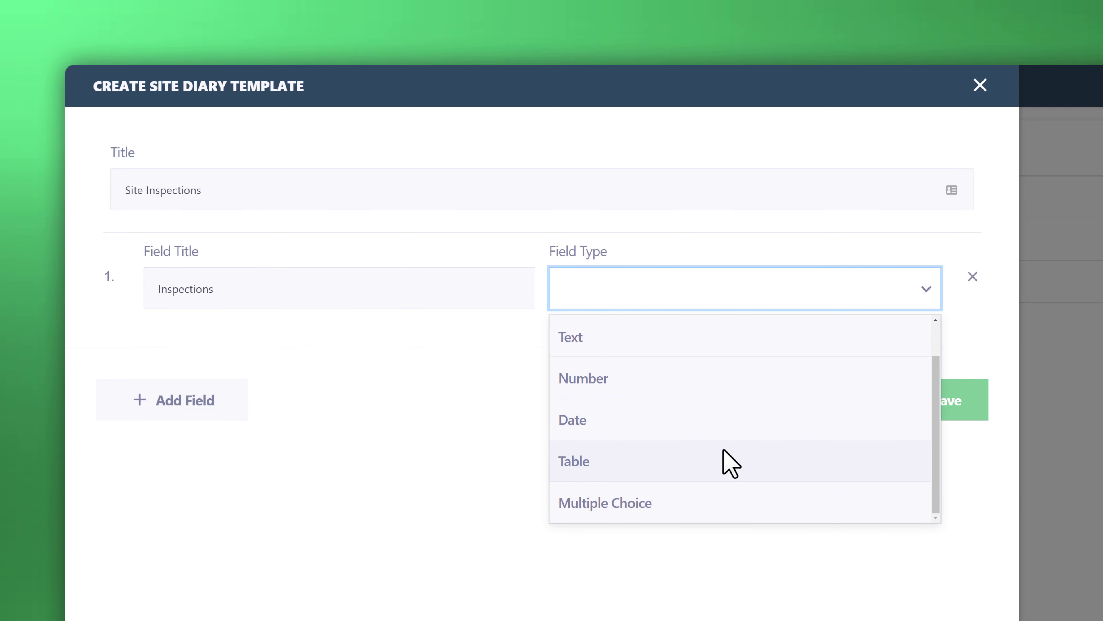
click(731, 463)
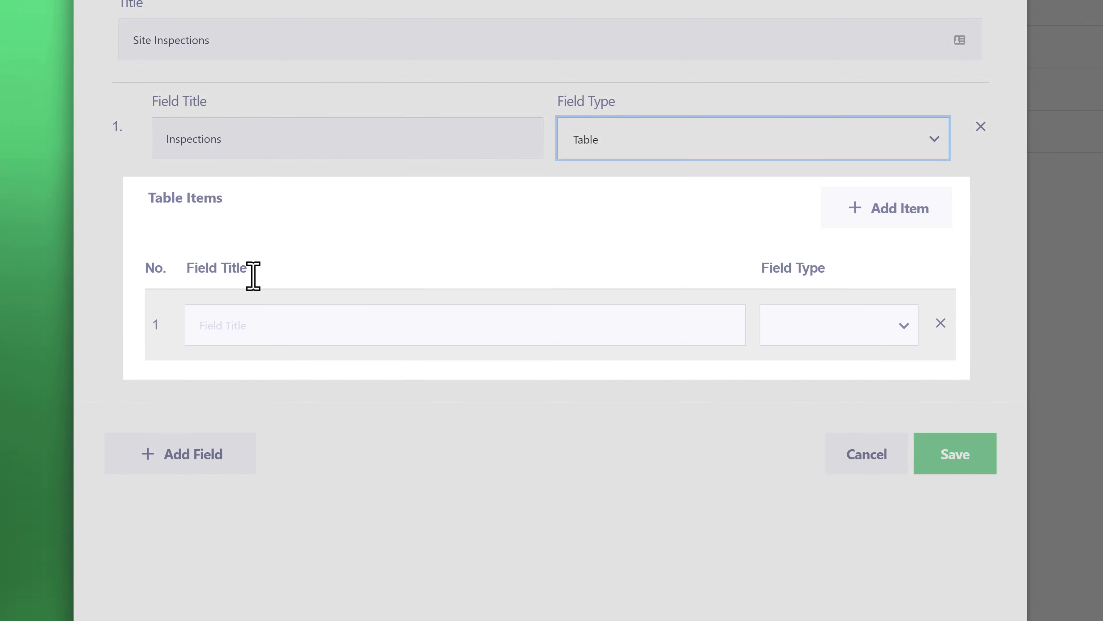
Define the first item of the Inspections table as "Area" with the Text field type.
click(238, 335)
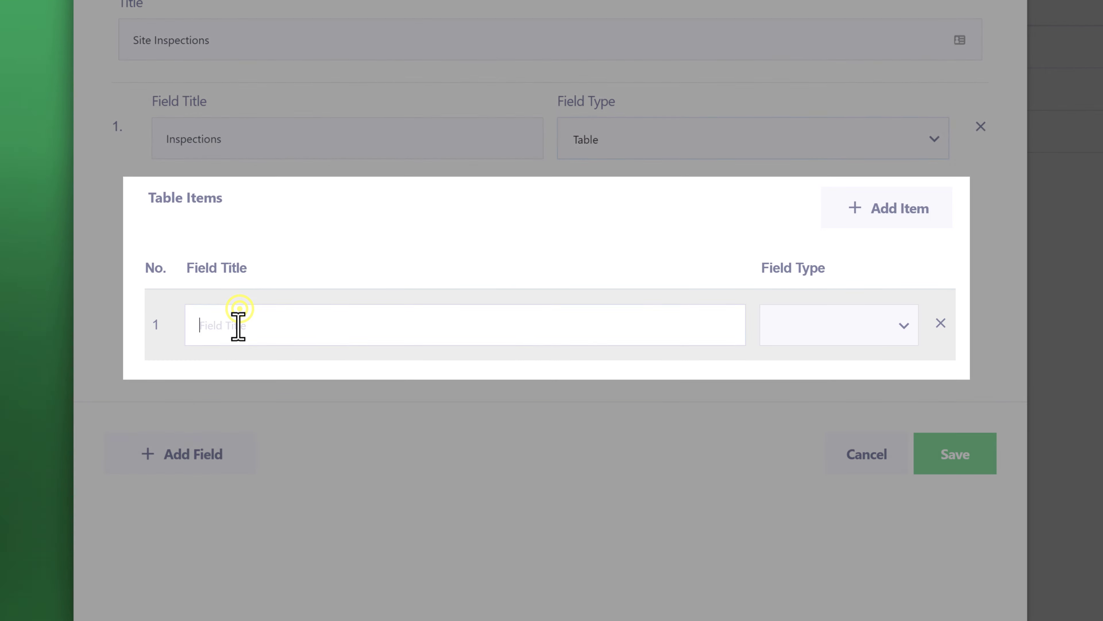
text(Area)
click(837, 335)
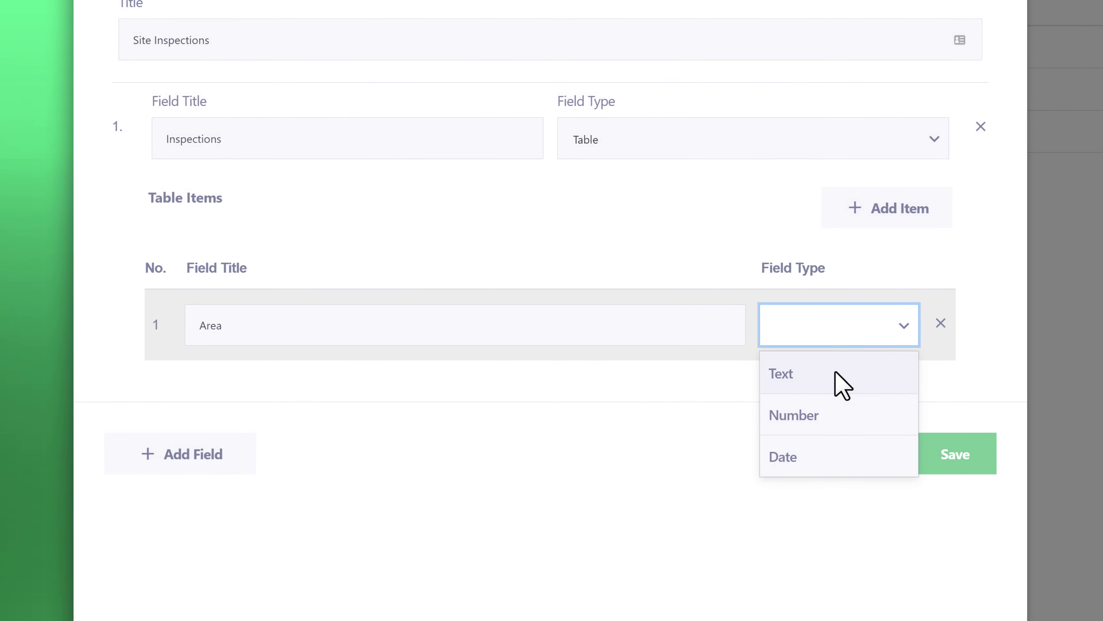
click(835, 373)
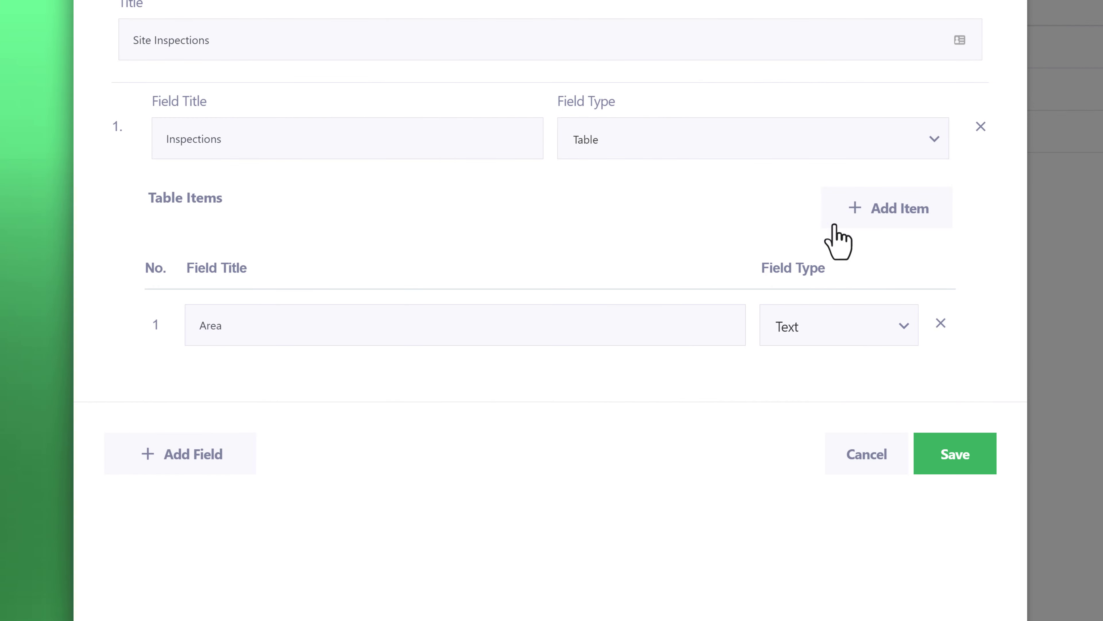
Add a second item to the Inspections table titled "Inspected By" with the Text field type.
click(835, 225)
text(Inspected By)
click(825, 374)
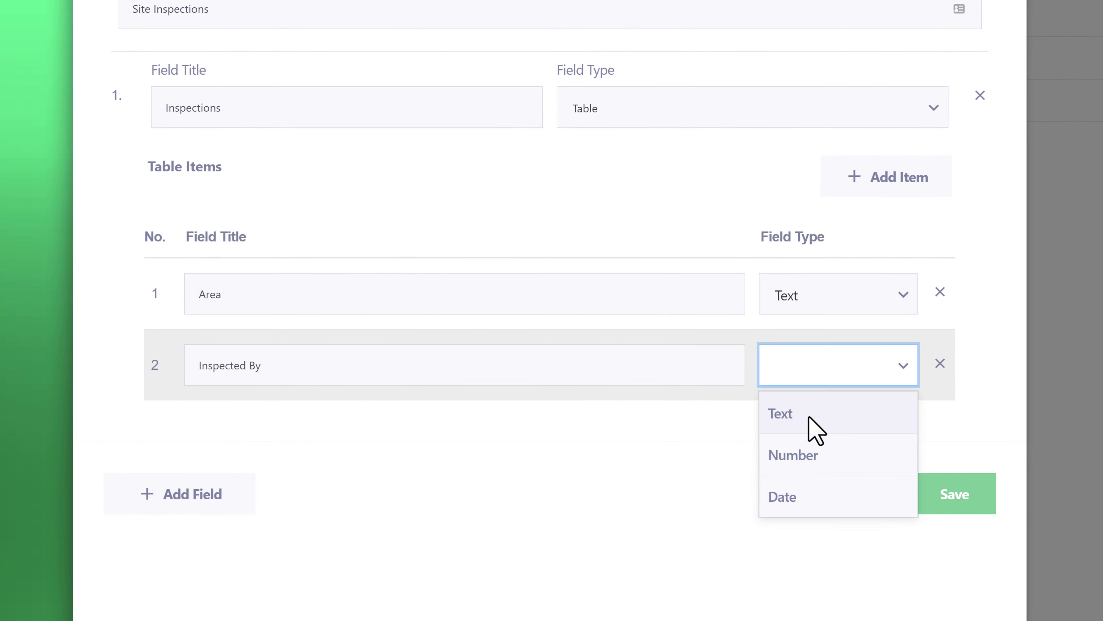
click(809, 417)
Add a third item to the Inspections table titled "Condition" with the Text field type.
click(891, 182)
text(Con)
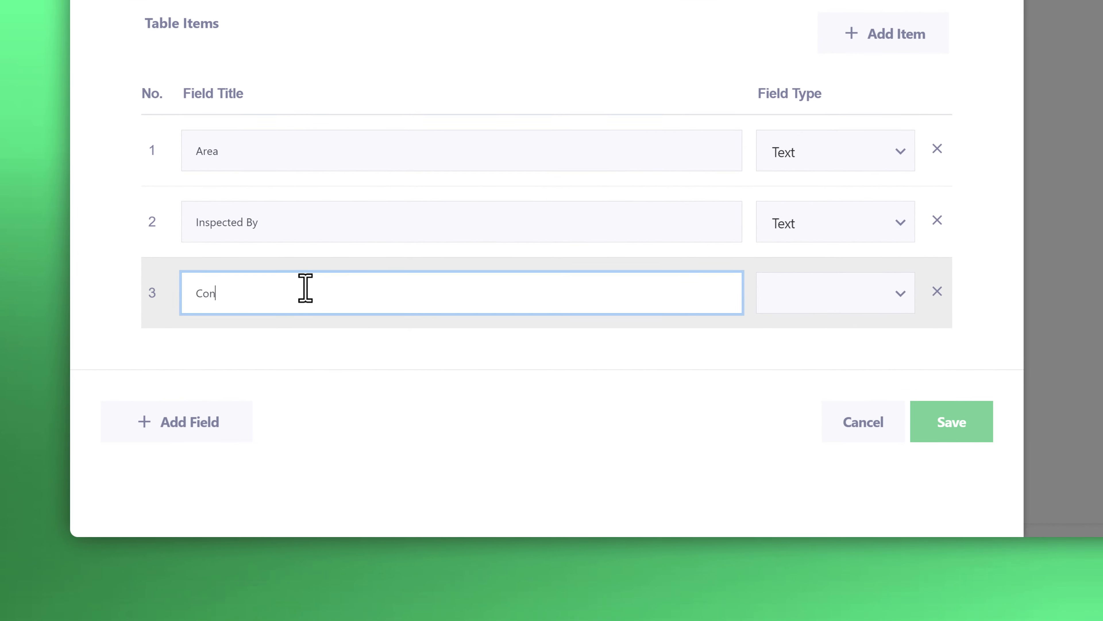
text(dition)
click(792, 300)
click(782, 342)
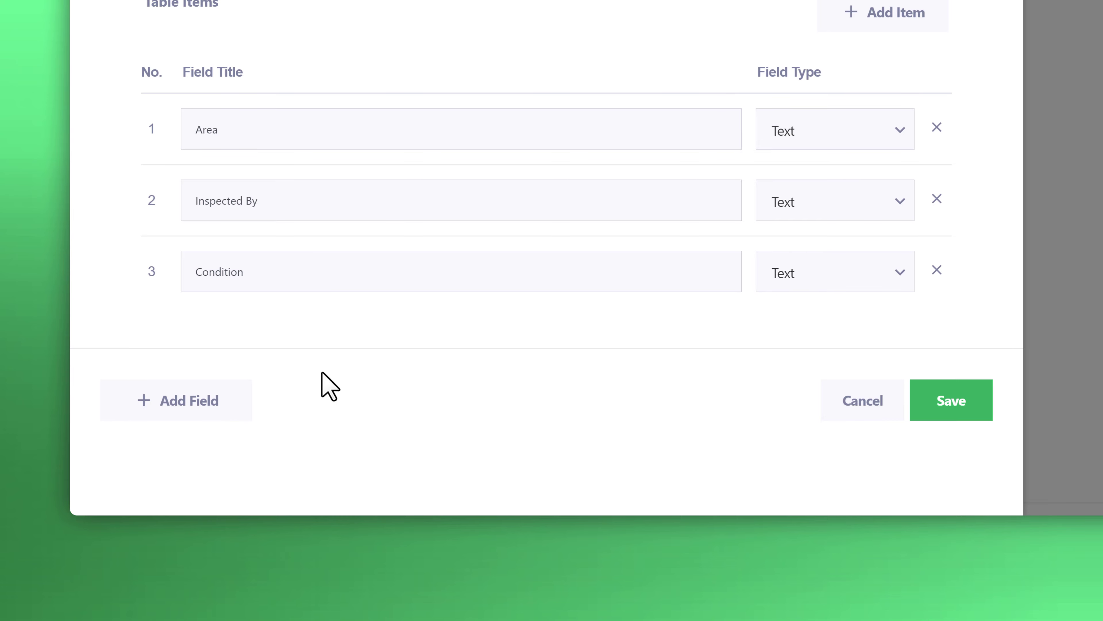
Add a second template field titled "Inspection Status" and set its field type to Multiple Choice.
click(217, 406)
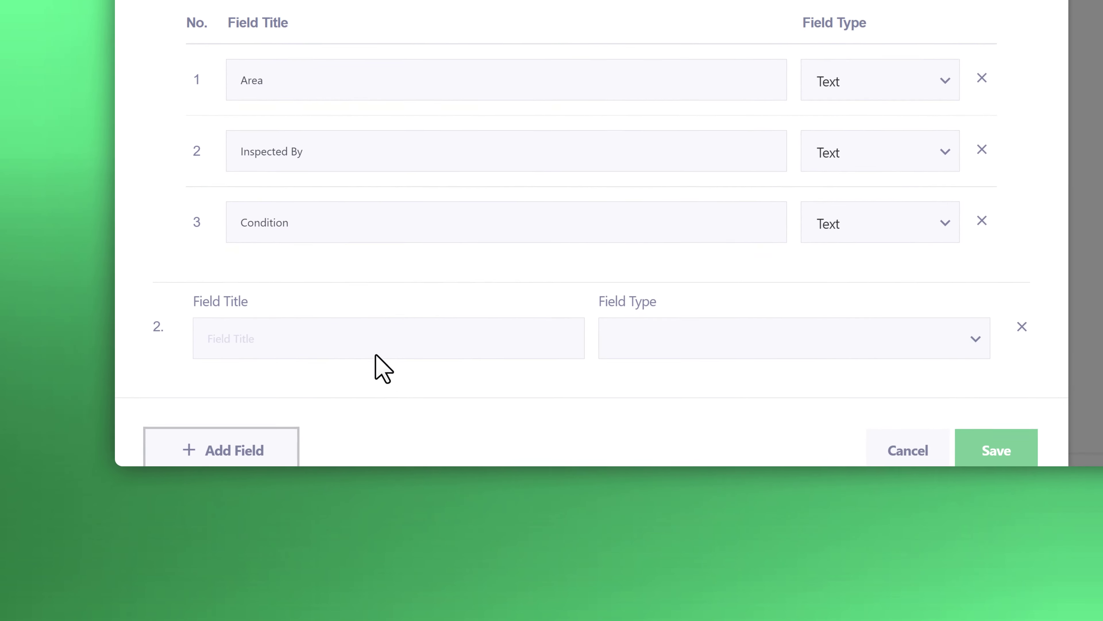
click(375, 350)
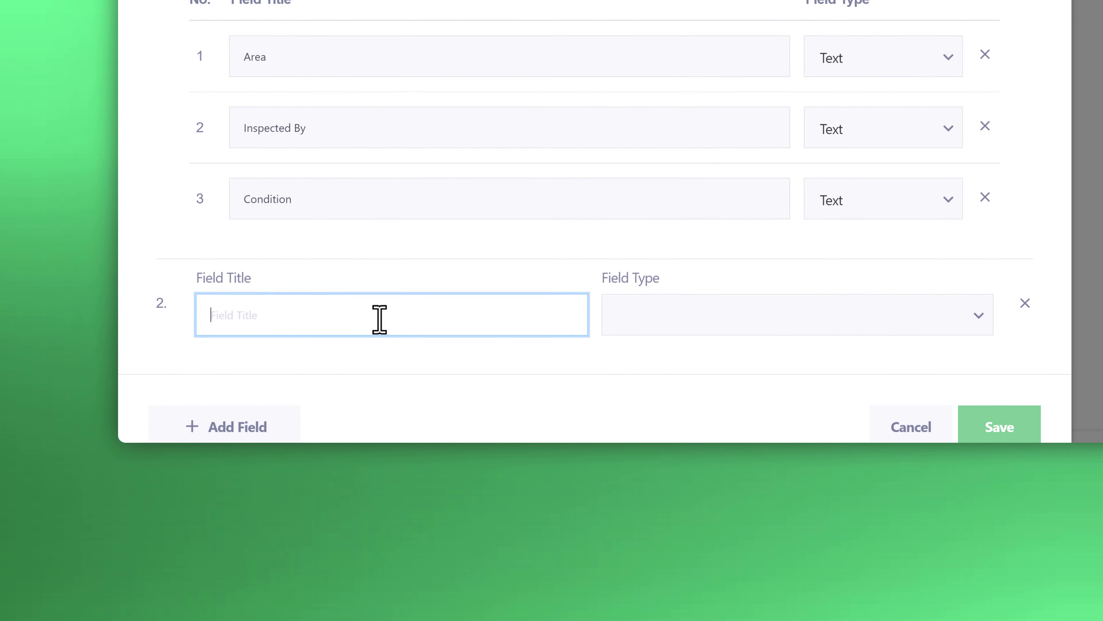
text(Inspection Status)
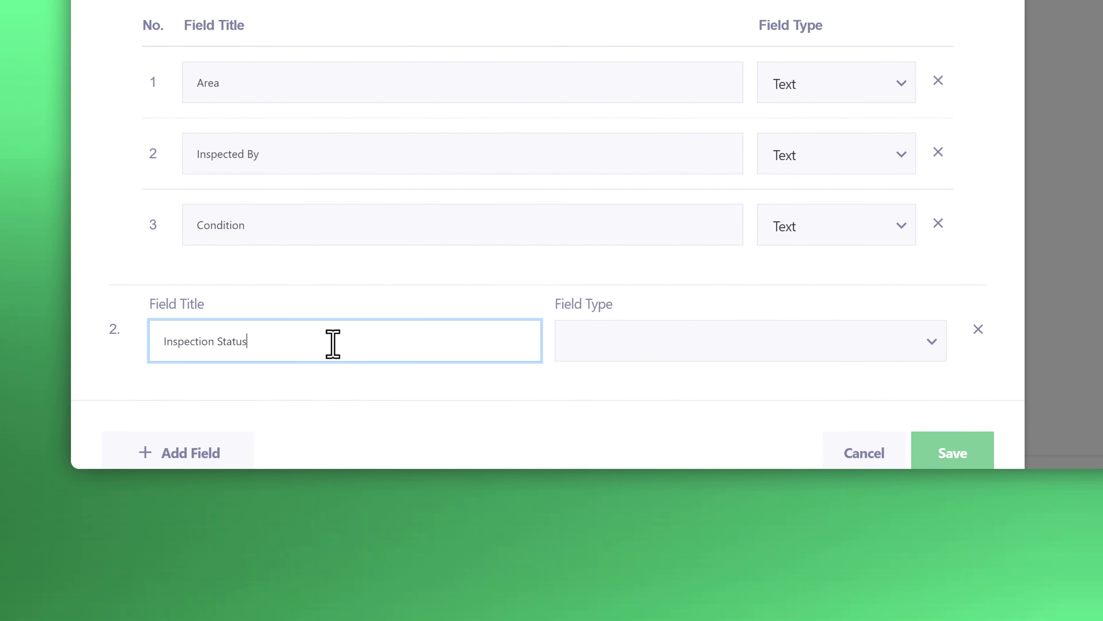
click(800, 329)
scroll(777, 394, down, 2)
click(777, 393)
Give the Inspection Status field the options "Failed" and "Passed", and save the template.
click(756, 306)
text(Failed)
key(Return)
text(Passed)
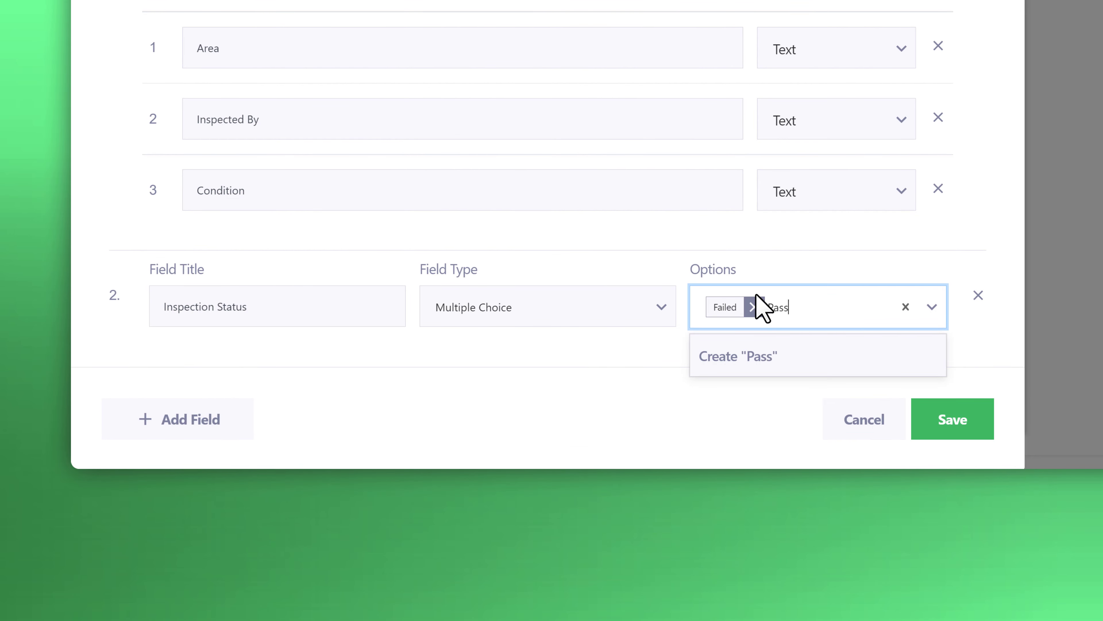
key(Return)
click(770, 338)
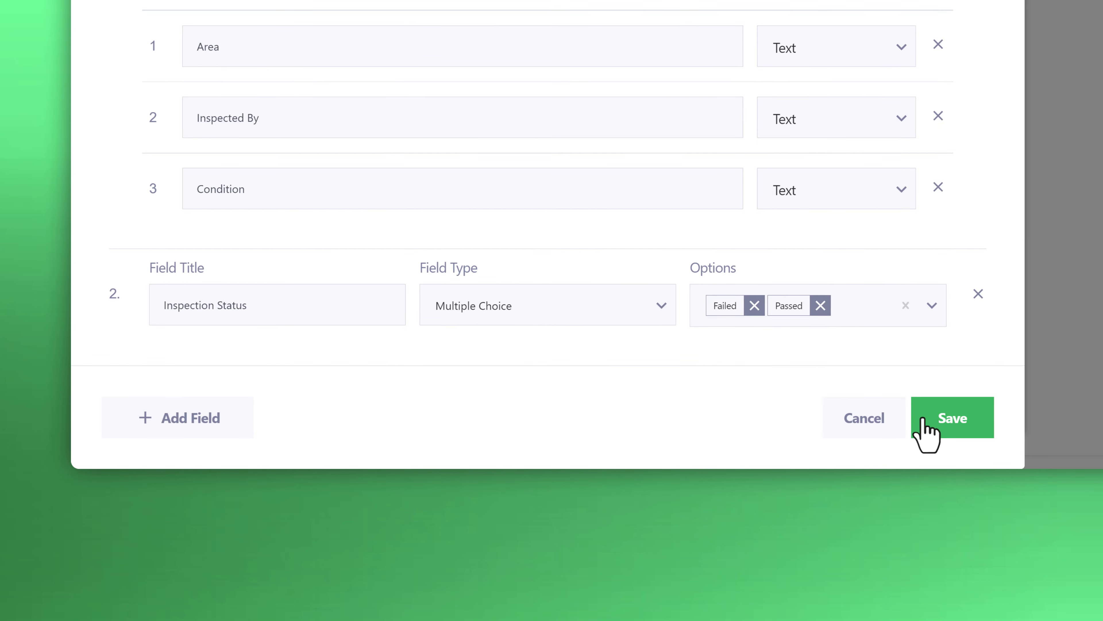
click(962, 428)
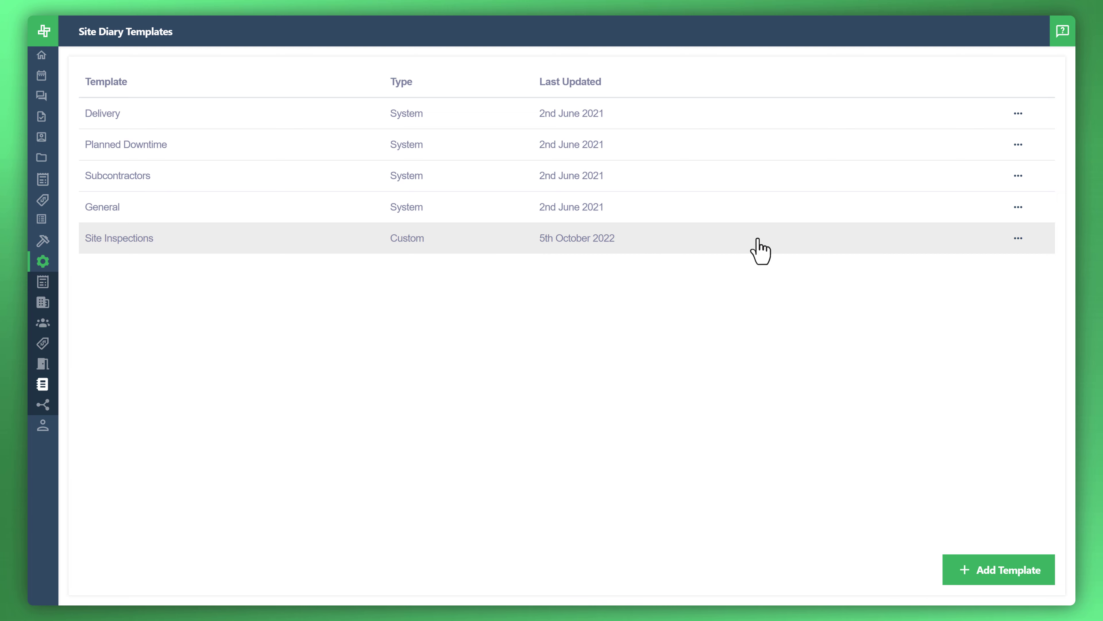
Examine the actions available for the Site Inspections template and its edit form, and leave without making changes.
click(1018, 238)
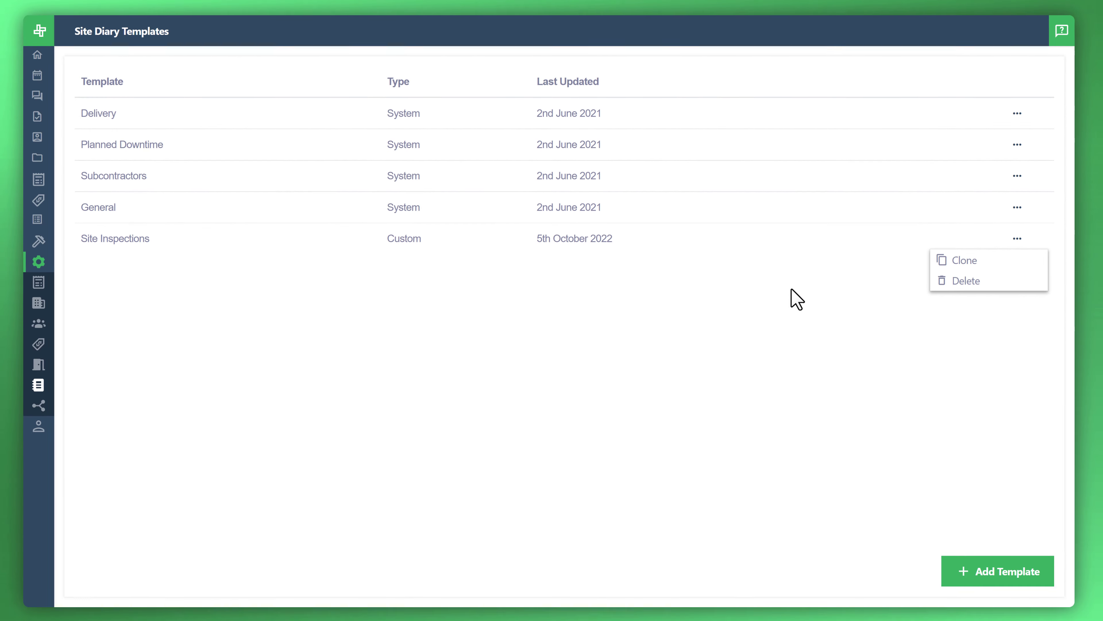
click(791, 290)
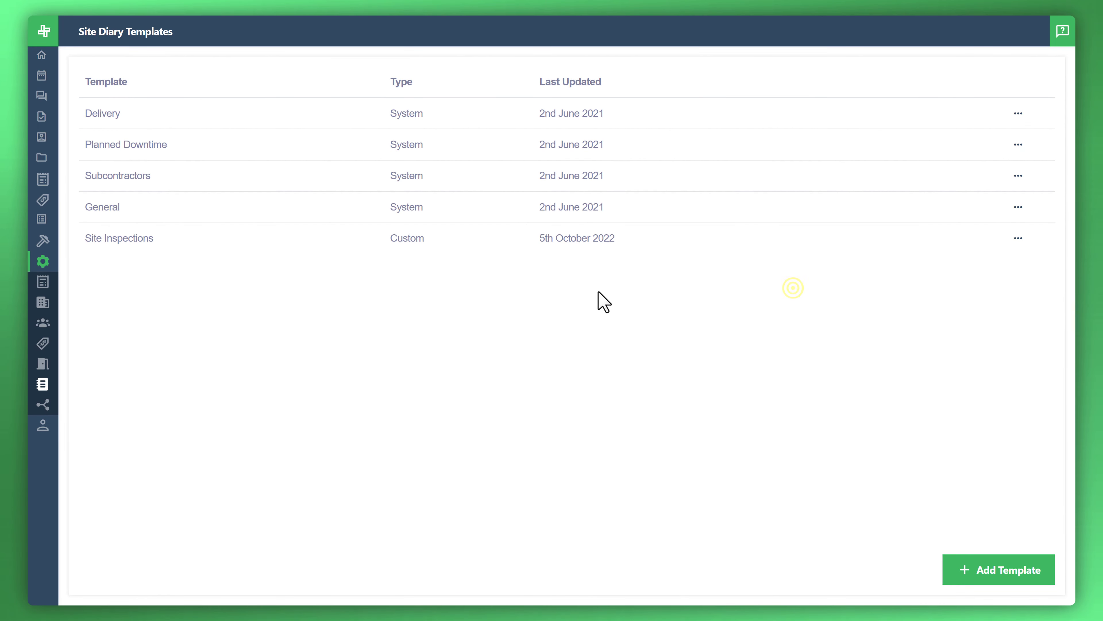
click(161, 240)
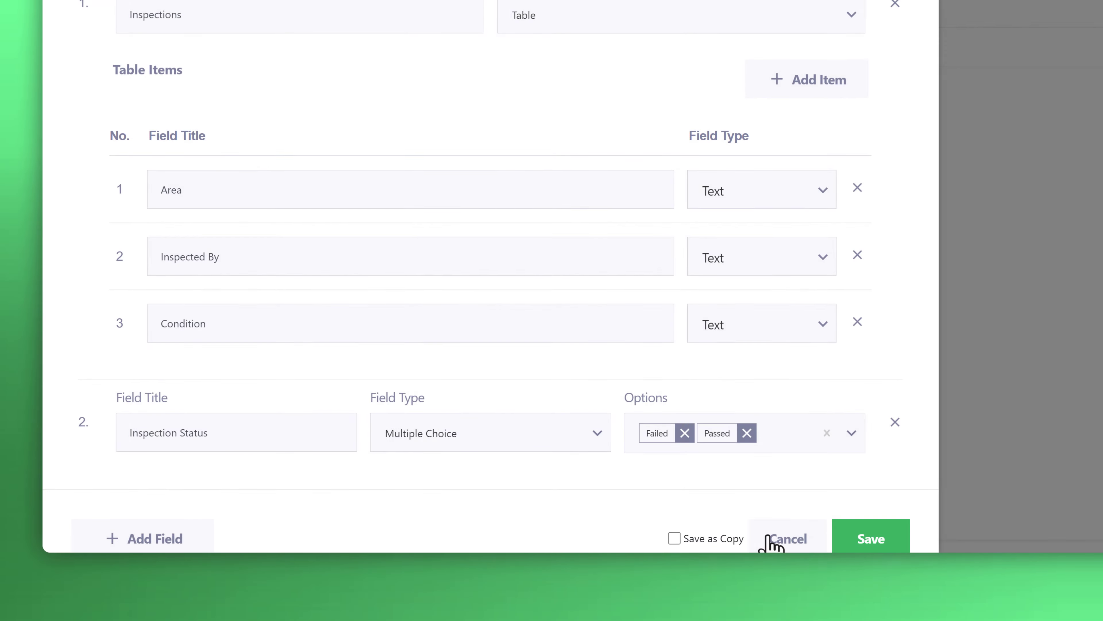
click(765, 539)
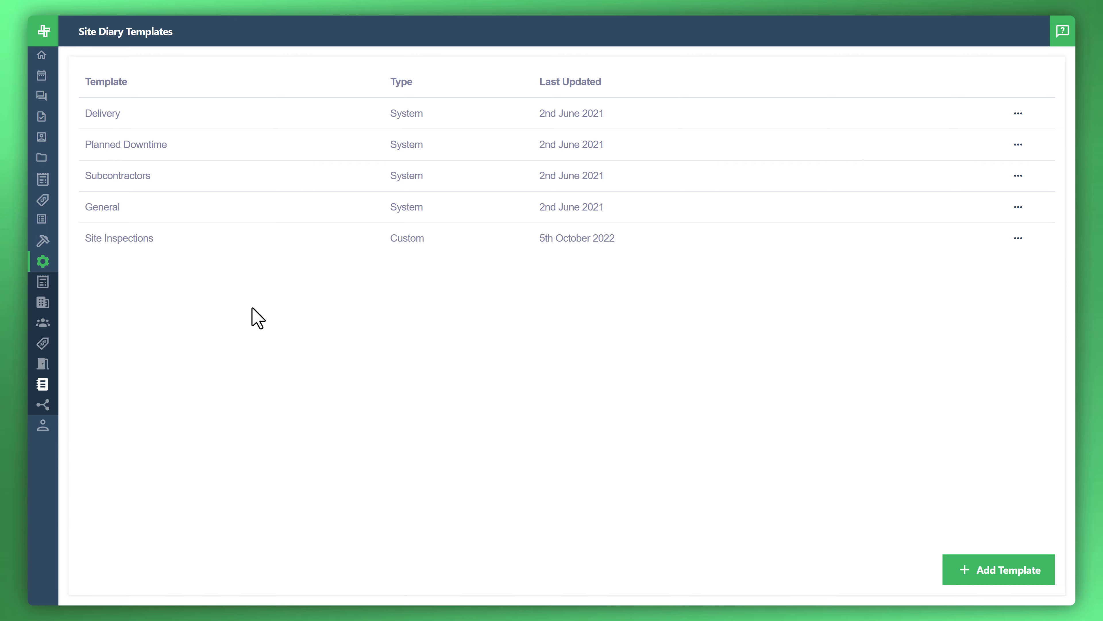
Open the Site Diary of the first job in the jobs list.
click(65, 242)
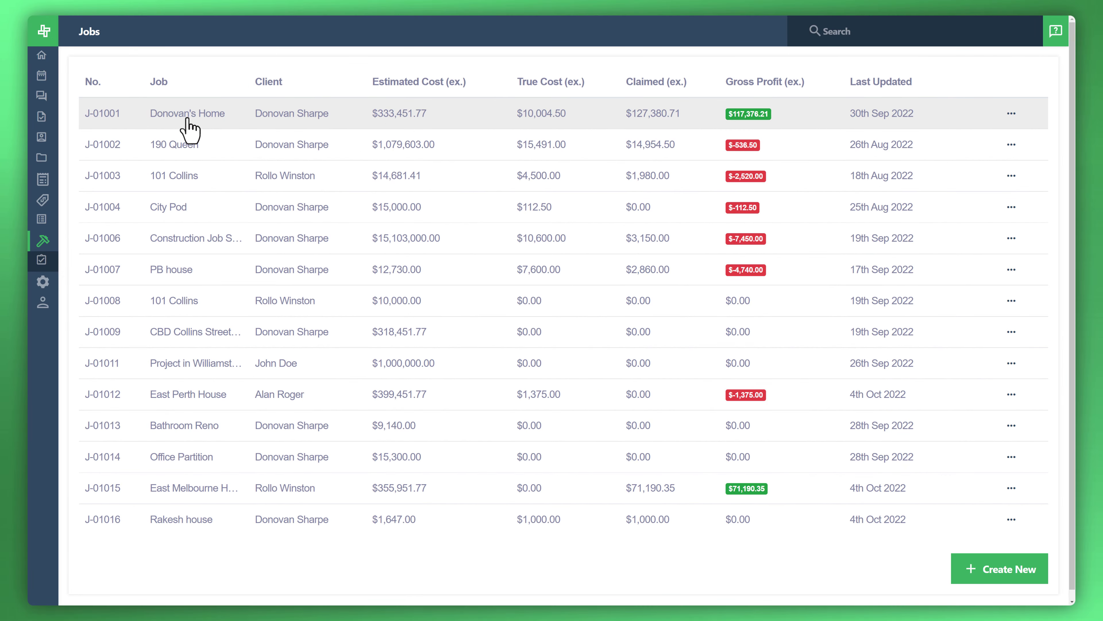
click(187, 113)
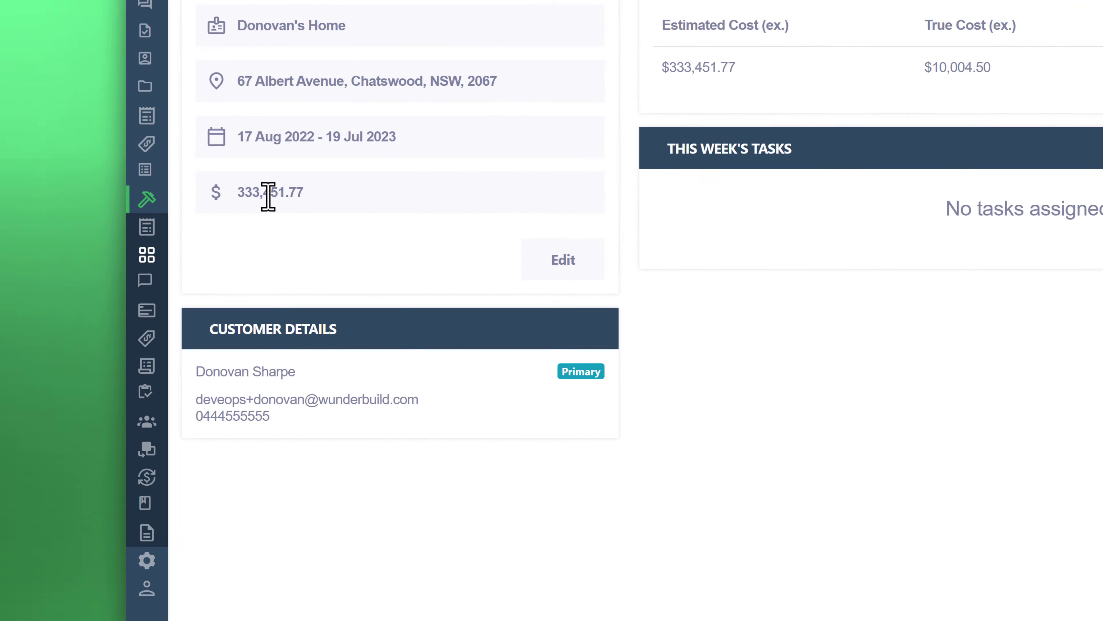
mouse_move(43, 240)
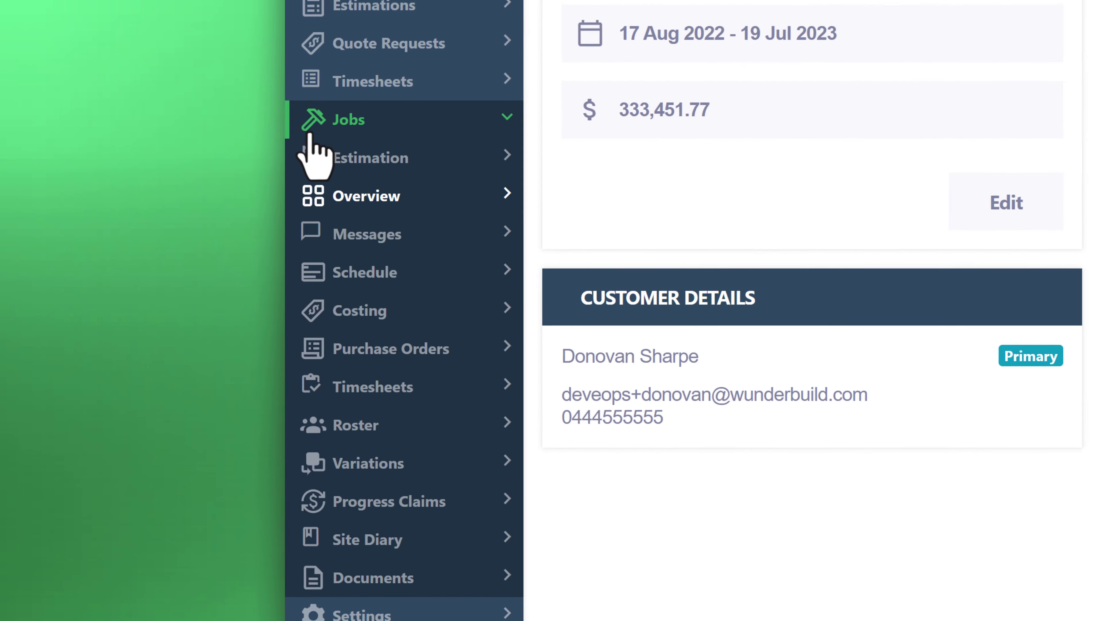
click(391, 434)
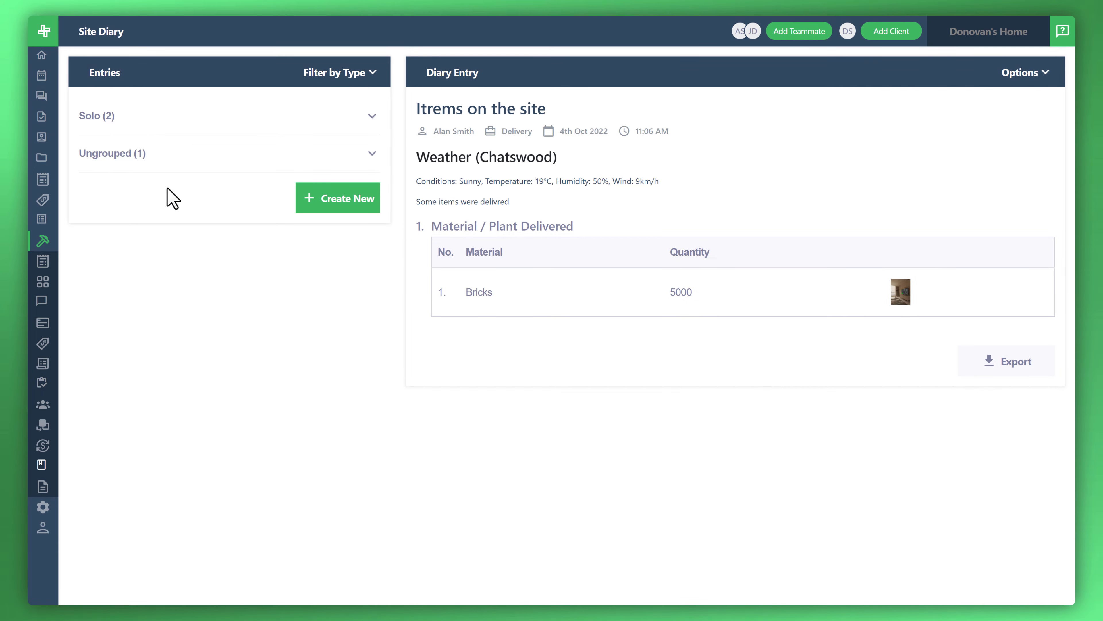
Start a new diary entry from the Site Inspections template and title it "Inspections".
click(340, 195)
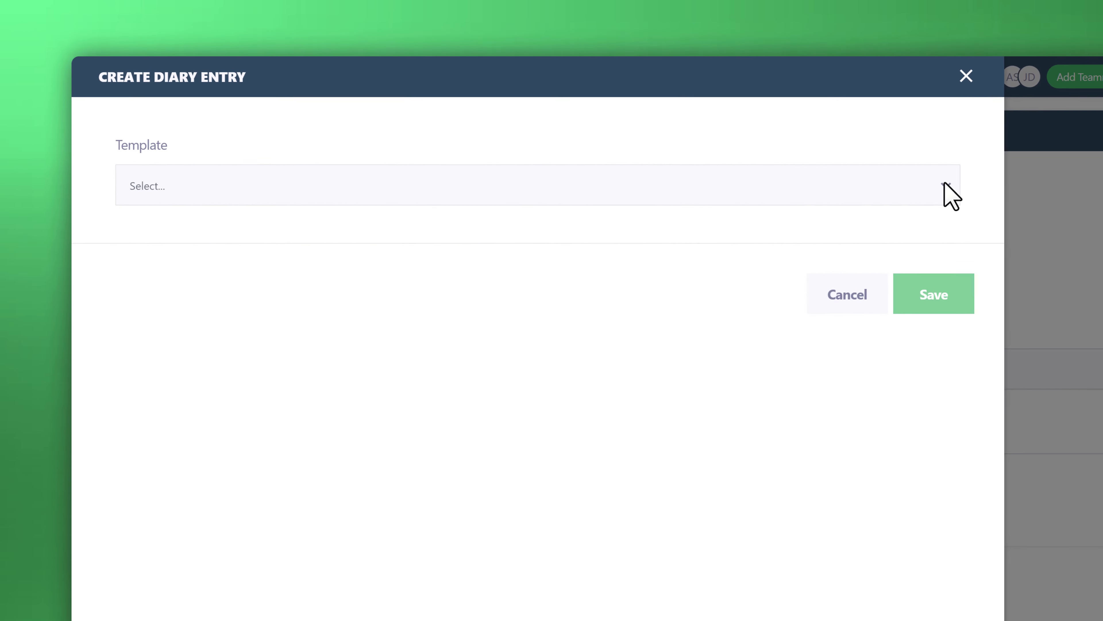
click(689, 109)
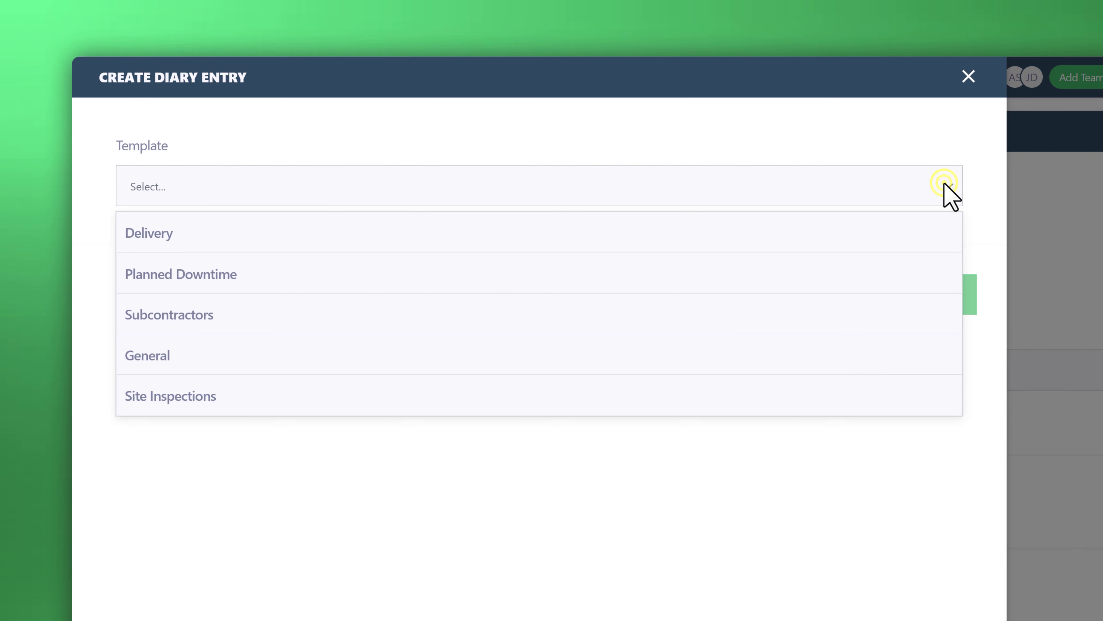
click(696, 400)
click(208, 287)
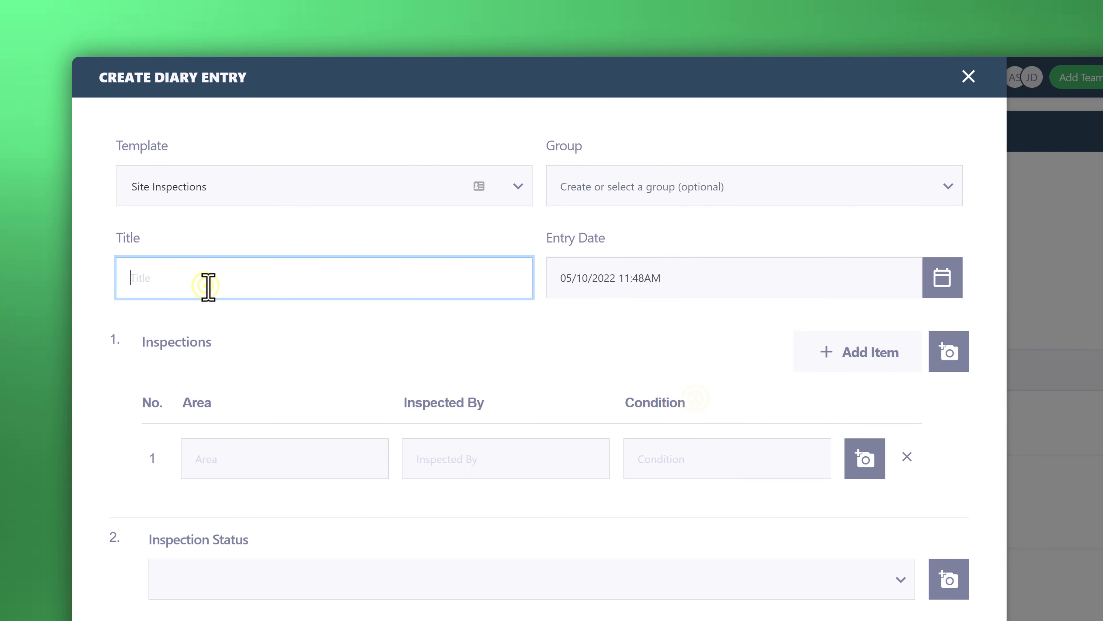
text(Inspections)
Add a second inspection item row, and fill the first row with area "Walls", the inspector's name and condition "Good".
click(262, 447)
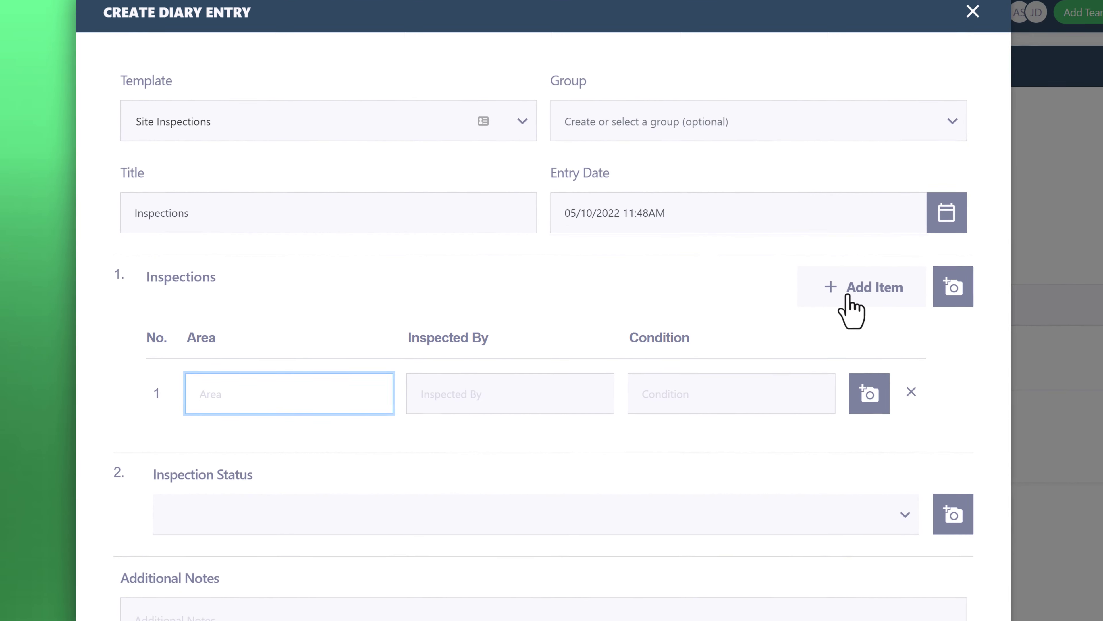
click(847, 311)
click(231, 351)
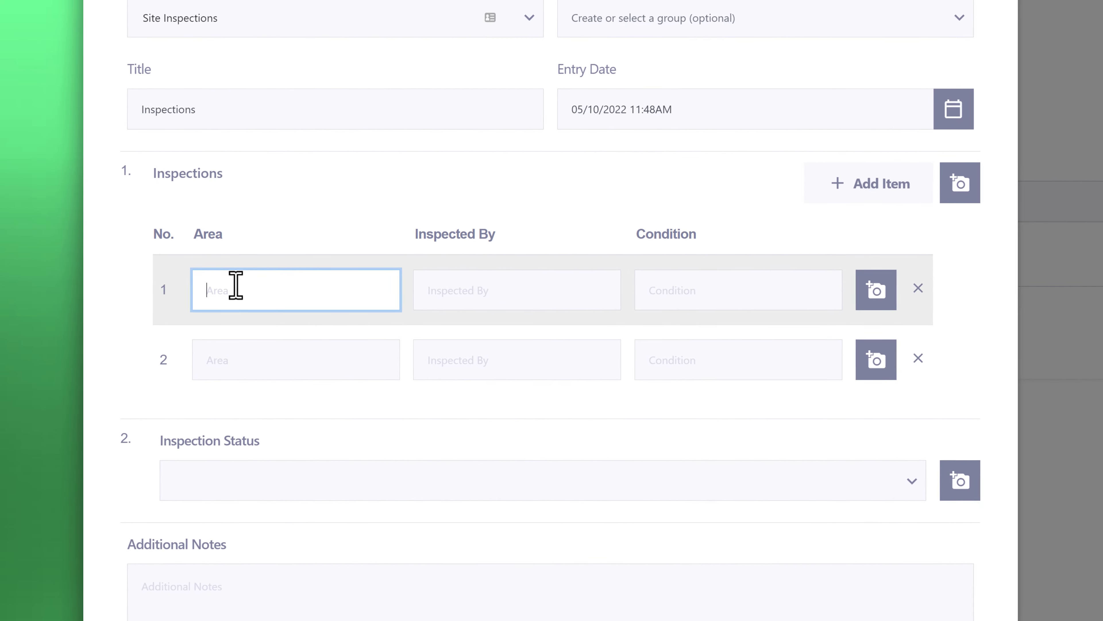
text(Walls)
key(Tab)
text(Tom)
key(Tab)
text(Good)
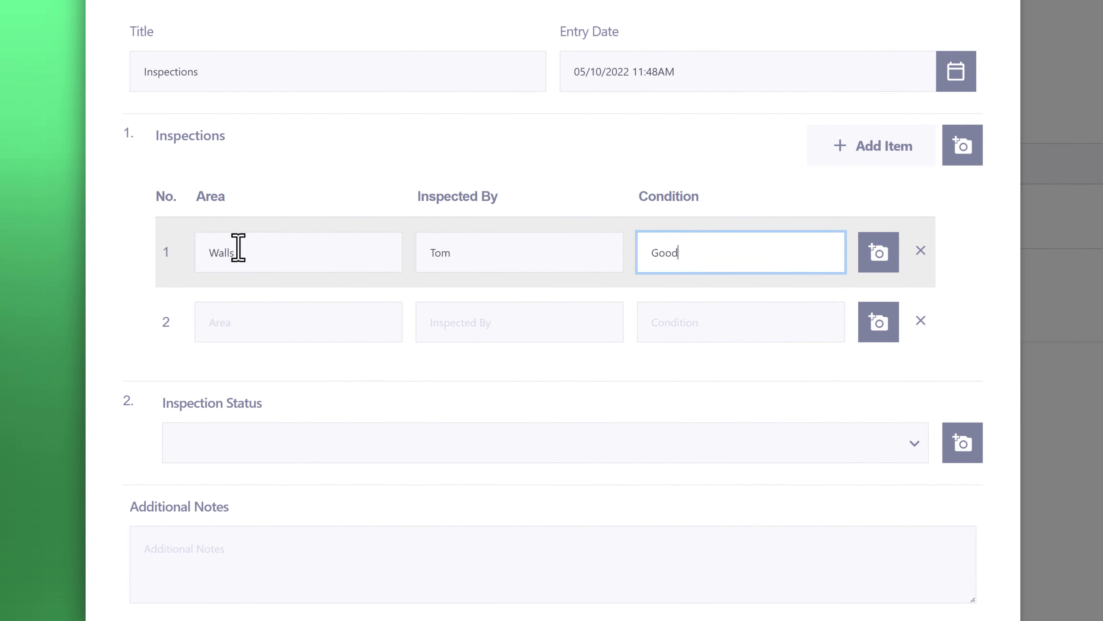
Fill the second inspection row with area "Floors", the inspector's name and condition "Good".
click(229, 344)
text(Floors)
key(Tab)
text(James)
key(Tab)
Attach a photo of the walls to the Walls item and a photo of the floors to the Floors item.
click(874, 238)
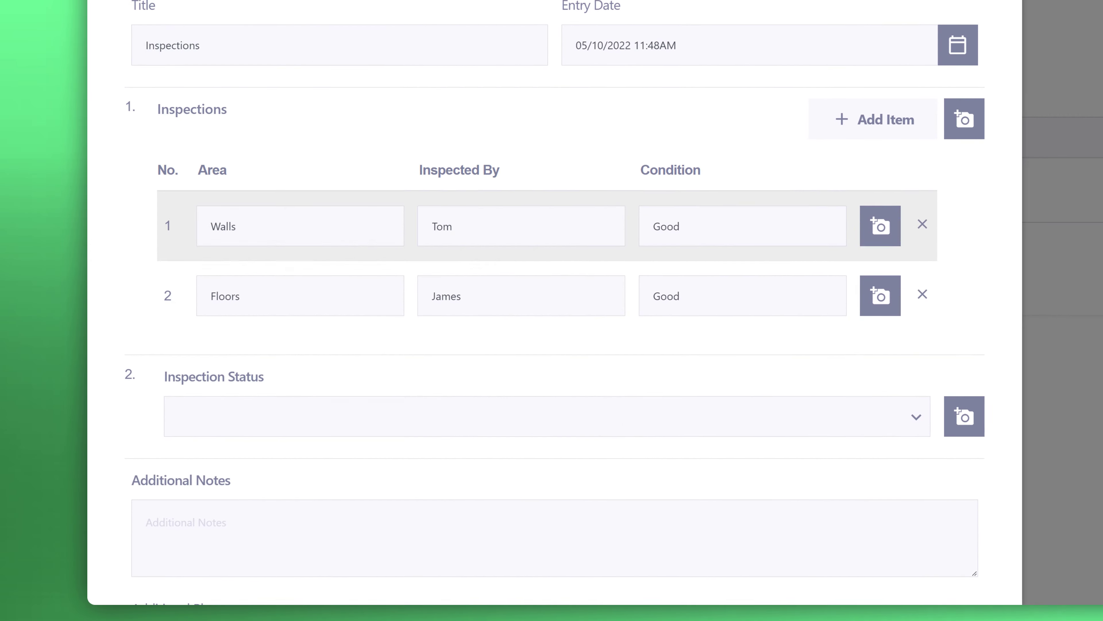
click(872, 381)
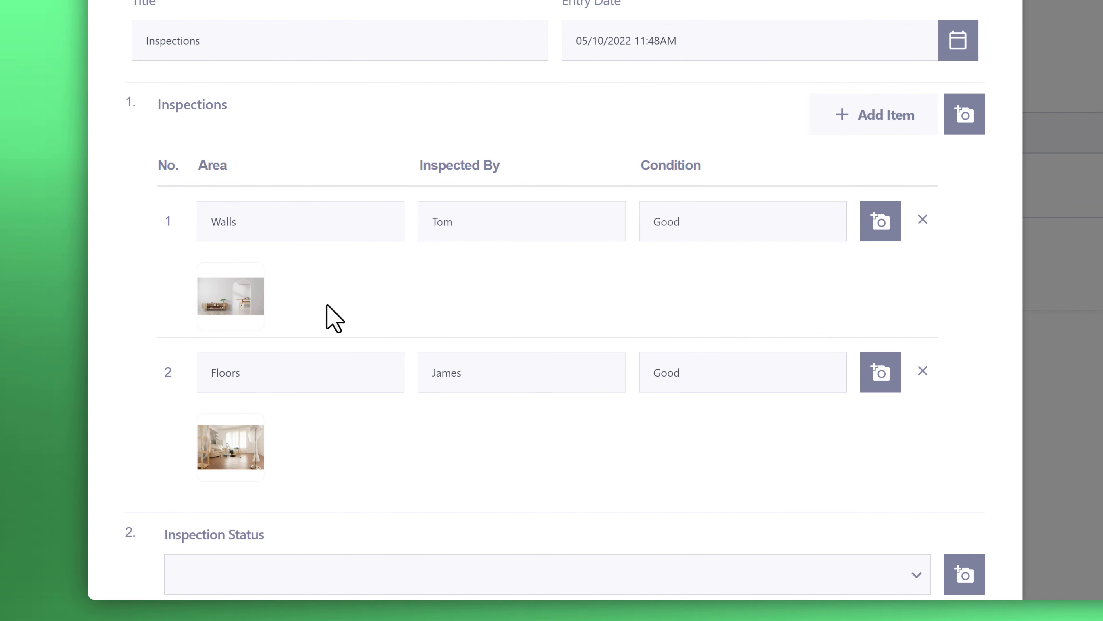
mouse_move(240, 440)
Set the Inspection Status to "Passed" and save the diary entry.
scroll(303, 445, down, 5)
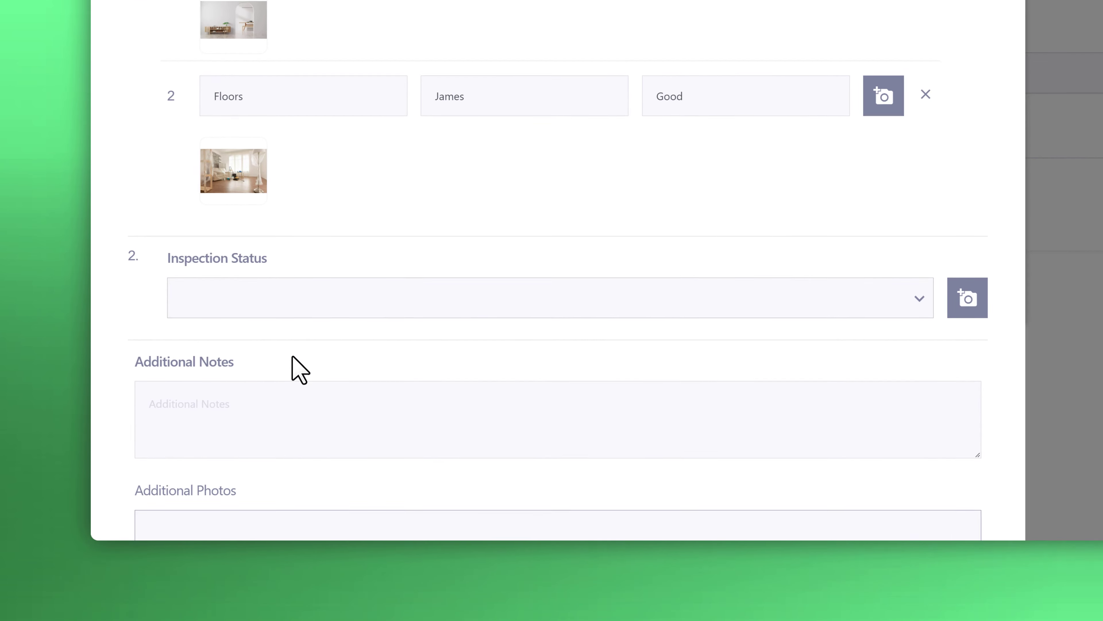
scroll(300, 370, down, 2)
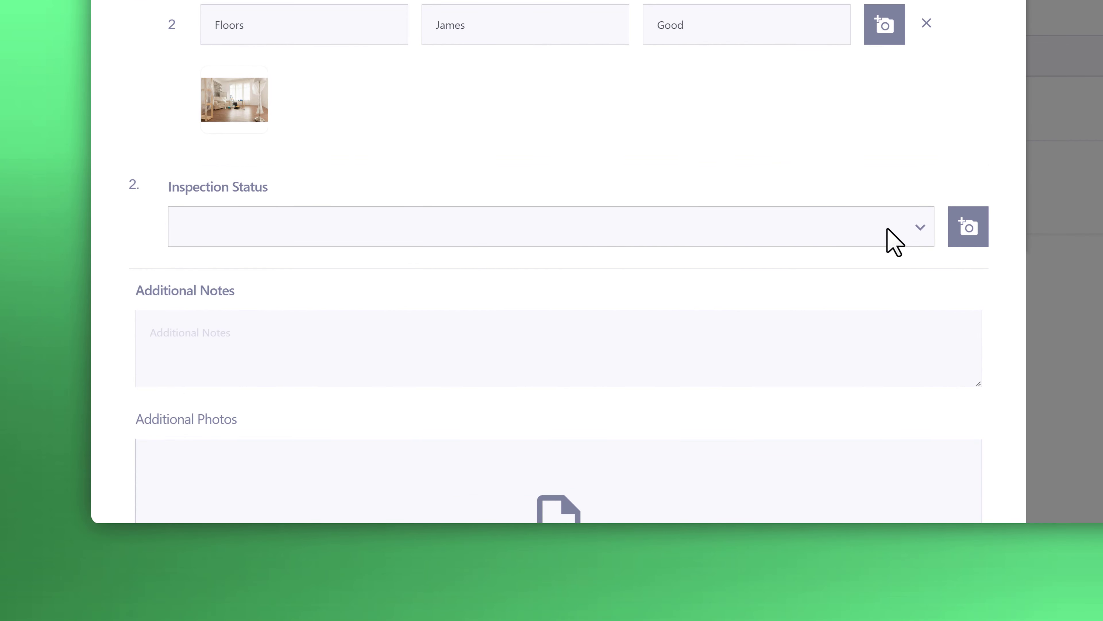
click(919, 227)
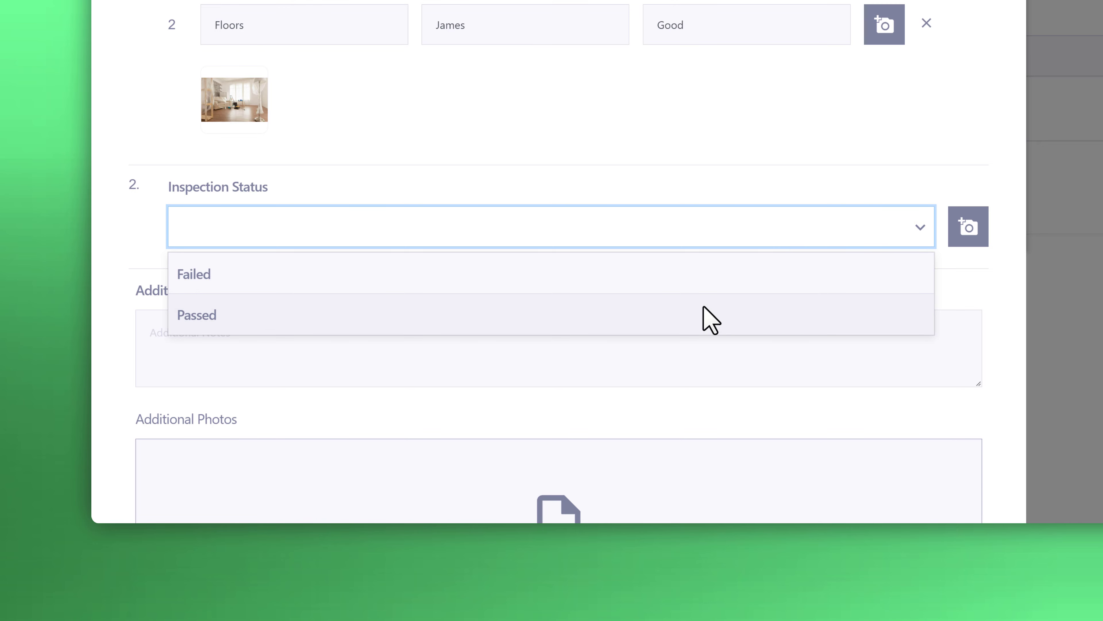
click(710, 320)
scroll(710, 319, down, 5)
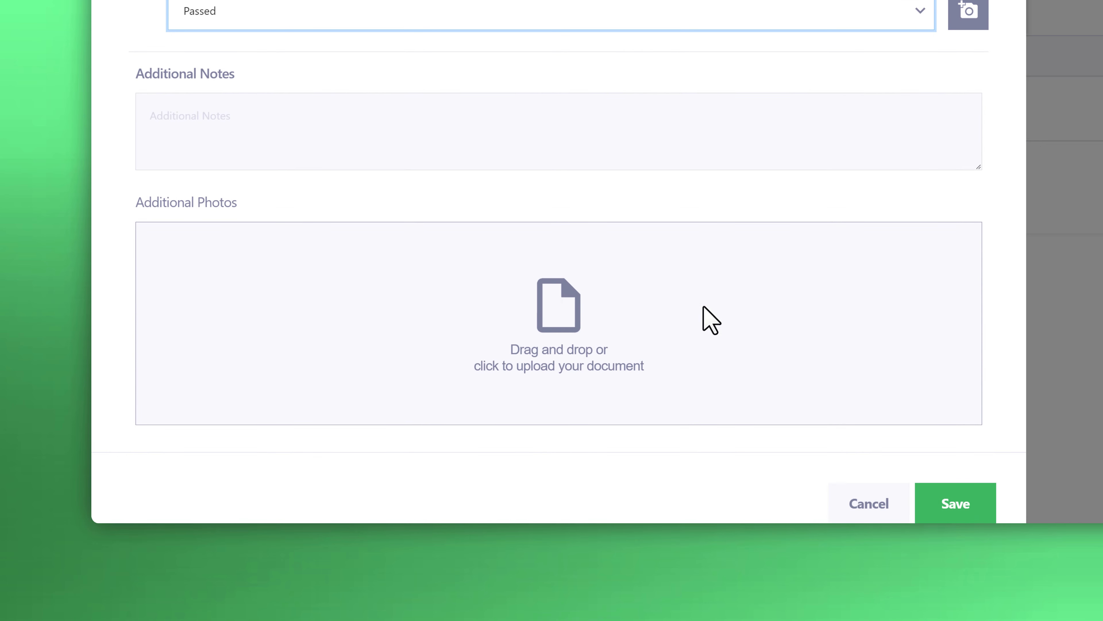
scroll(704, 307, down, 1)
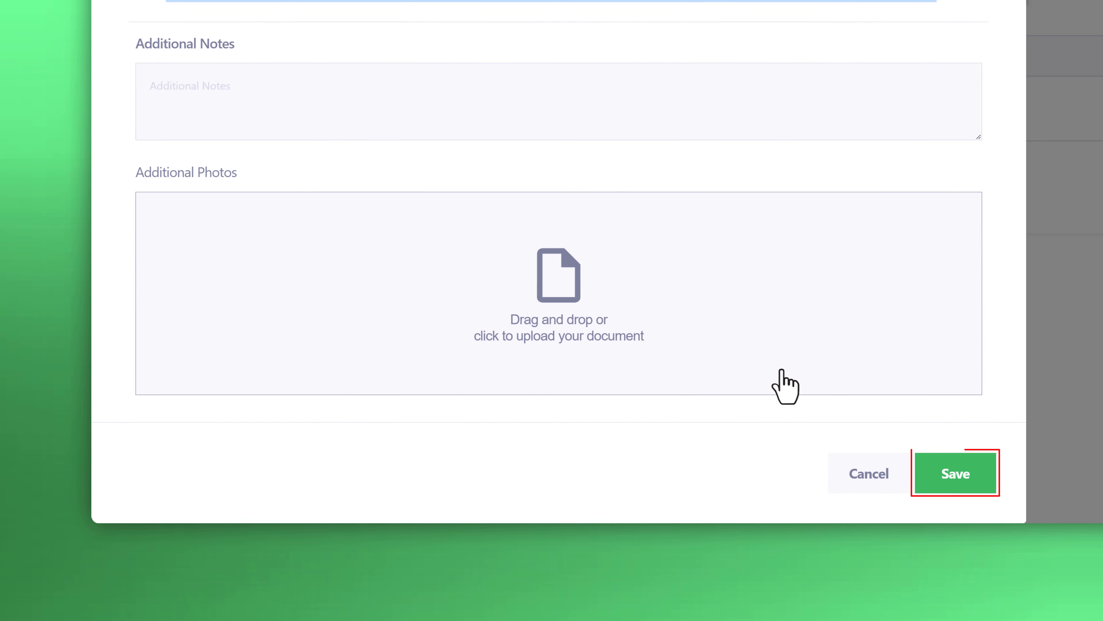
click(928, 474)
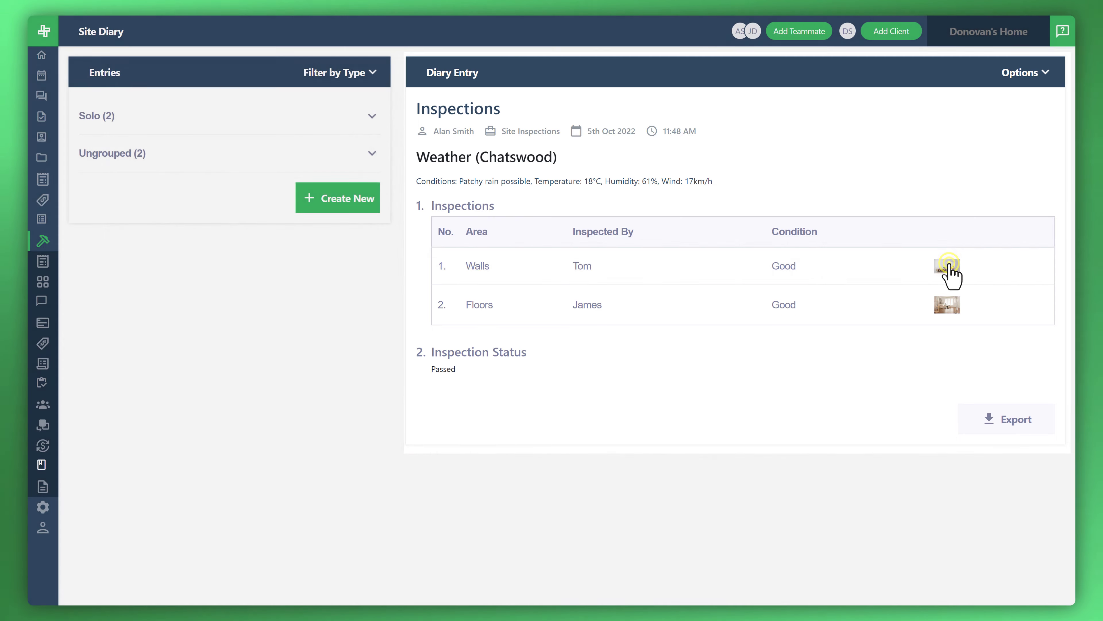
View the Walls and Floors photos of the saved entry at full size, and close each one.
click(948, 267)
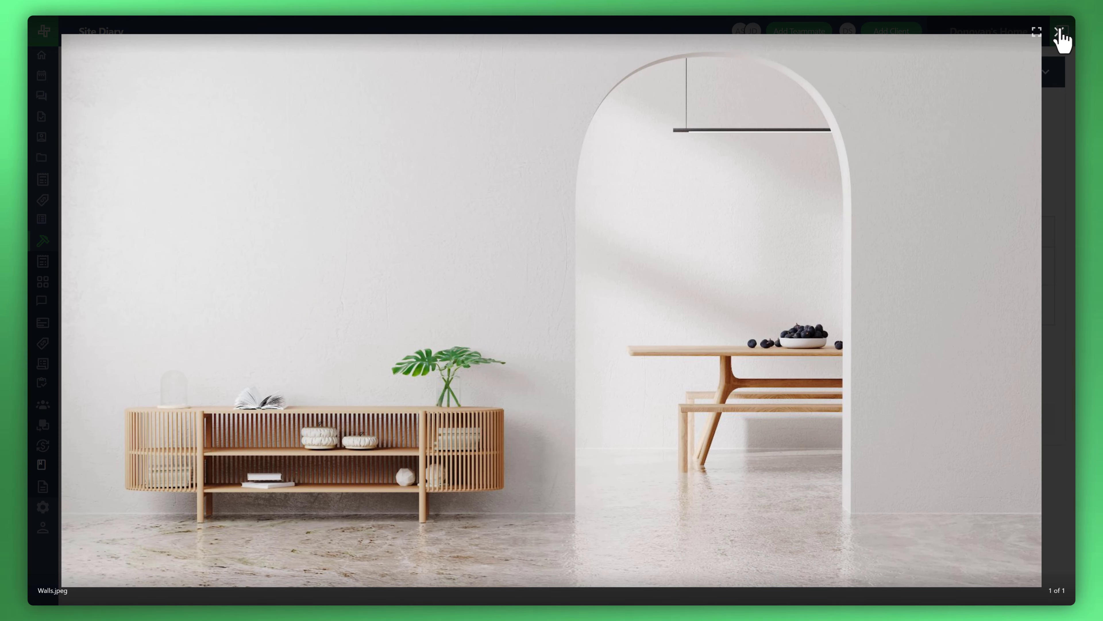
click(1060, 32)
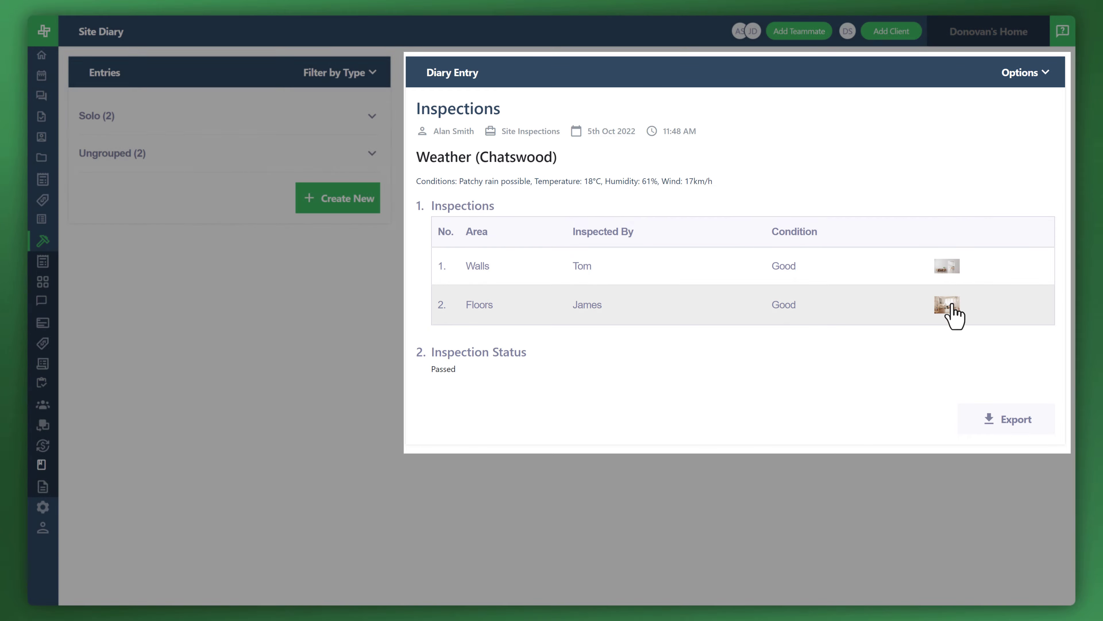
click(951, 305)
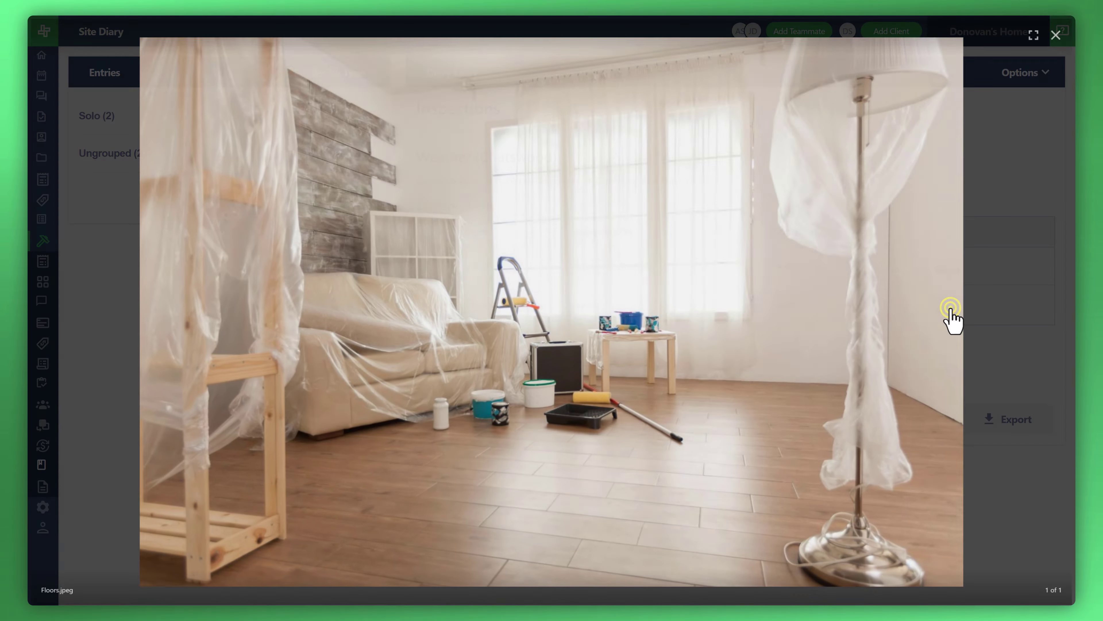
click(1060, 31)
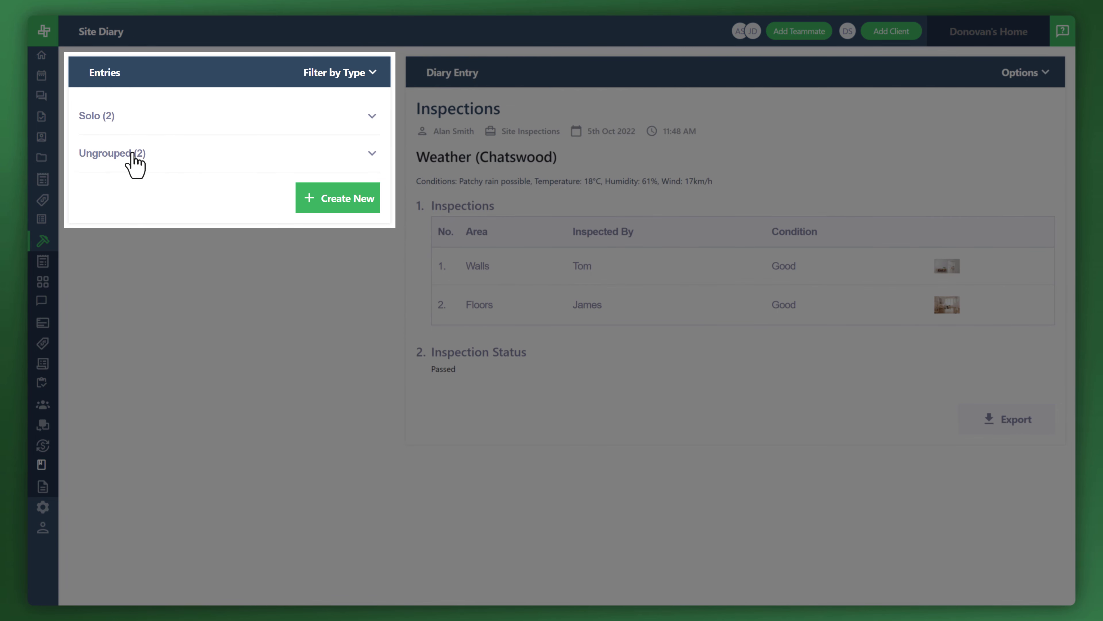
Expand the Ungrouped section of the entries list to show its diary entries.
click(372, 116)
click(372, 116)
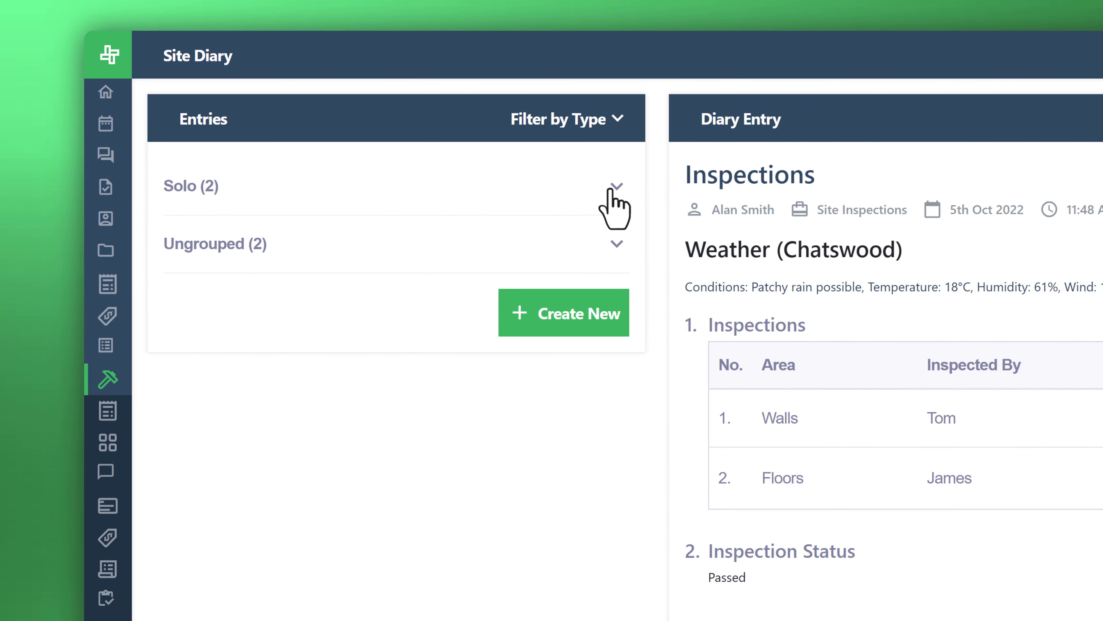
click(611, 191)
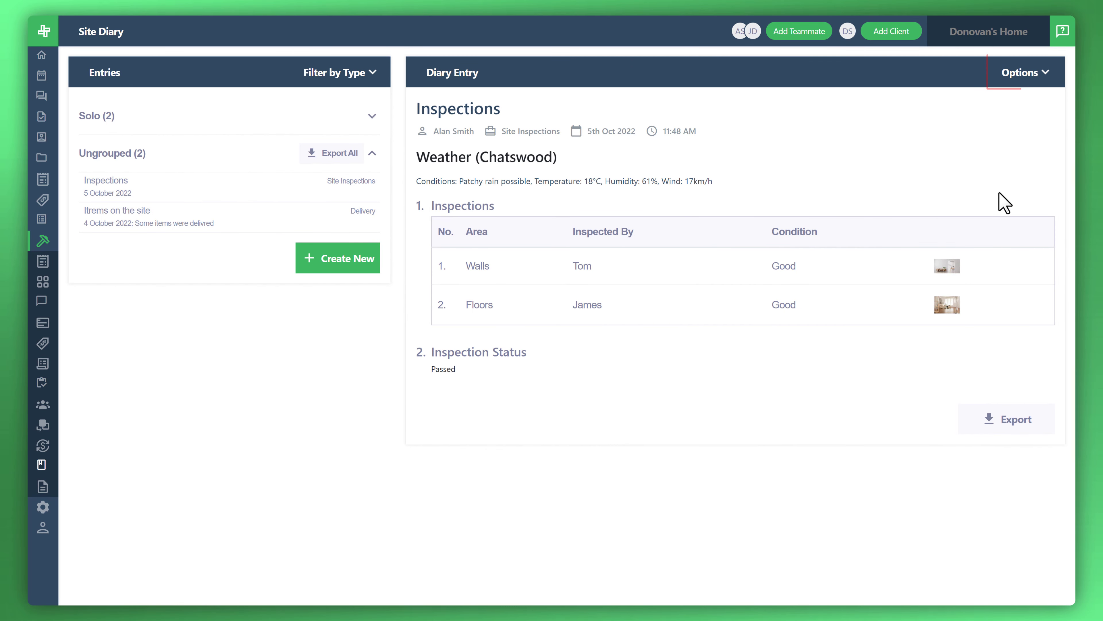
Edit the Inspections diary entry to assign it to a new group named "Inspections", and save the update.
click(1016, 82)
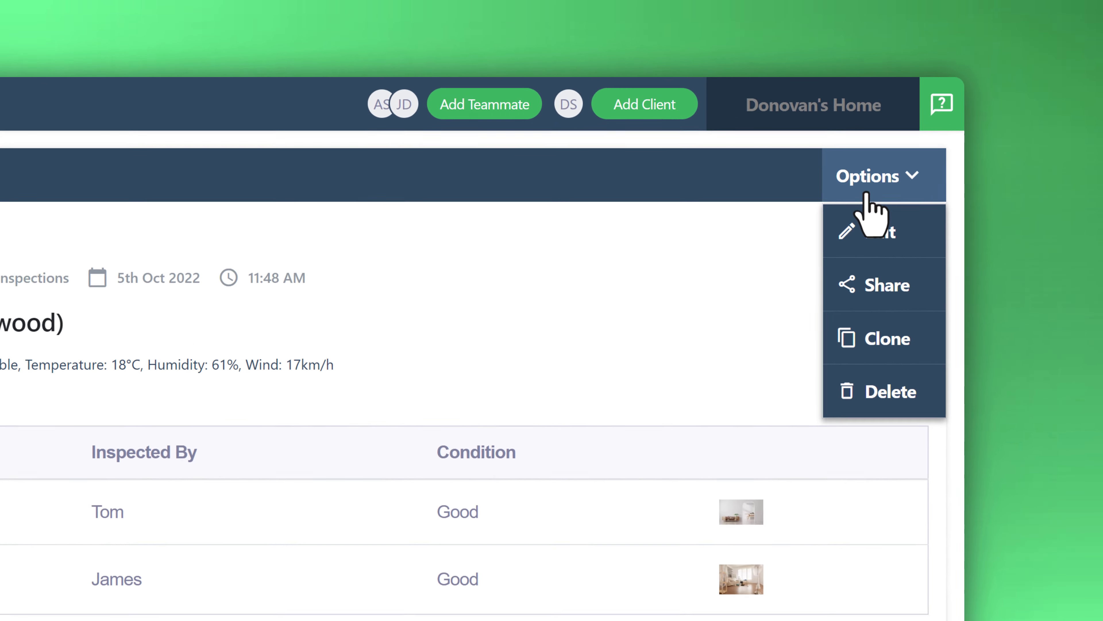
click(871, 226)
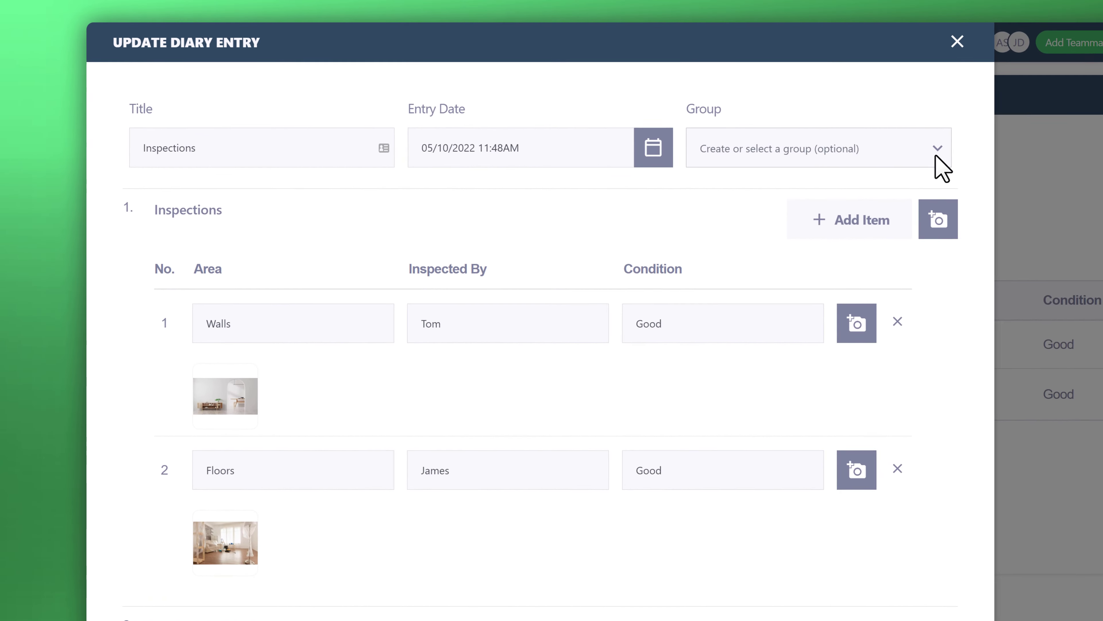
click(965, 152)
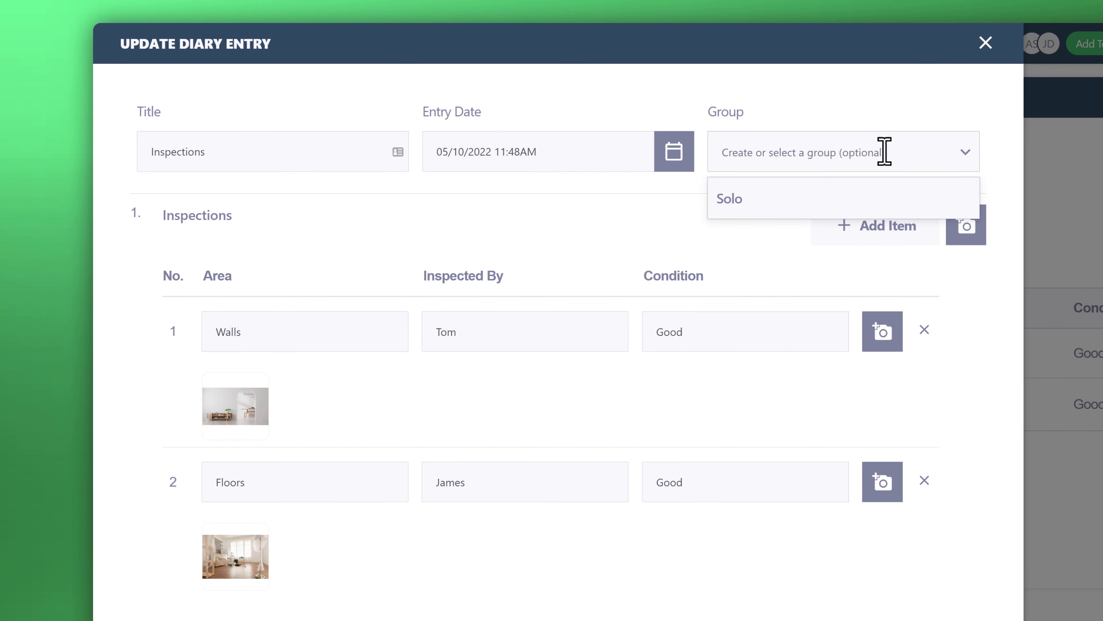
text(Inspection)
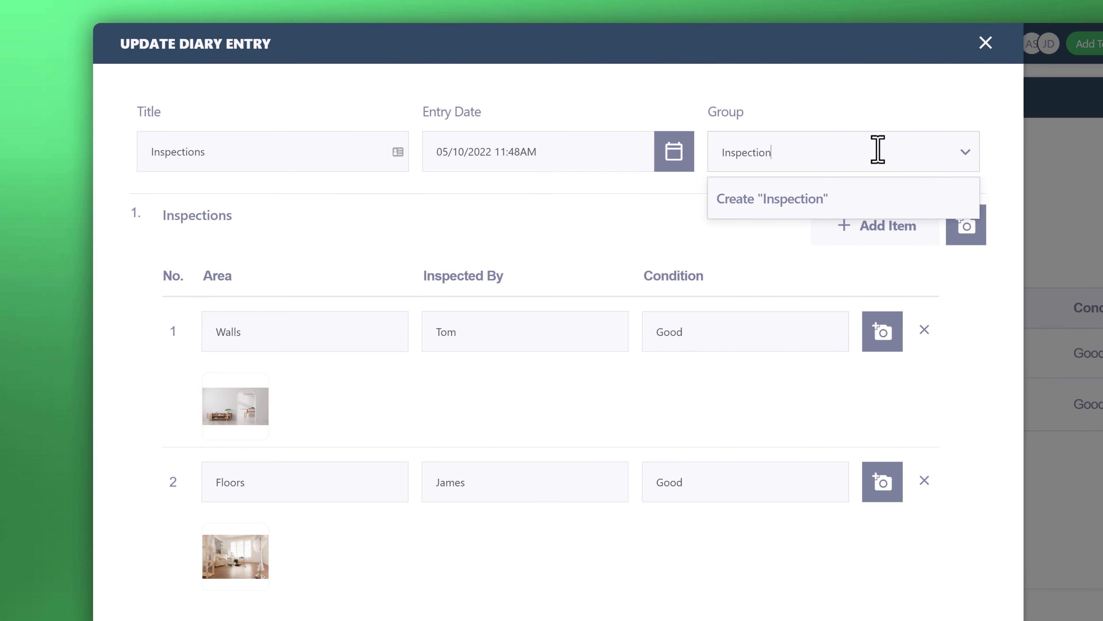
text(s)
click(827, 209)
scroll(765, 219, down, 3)
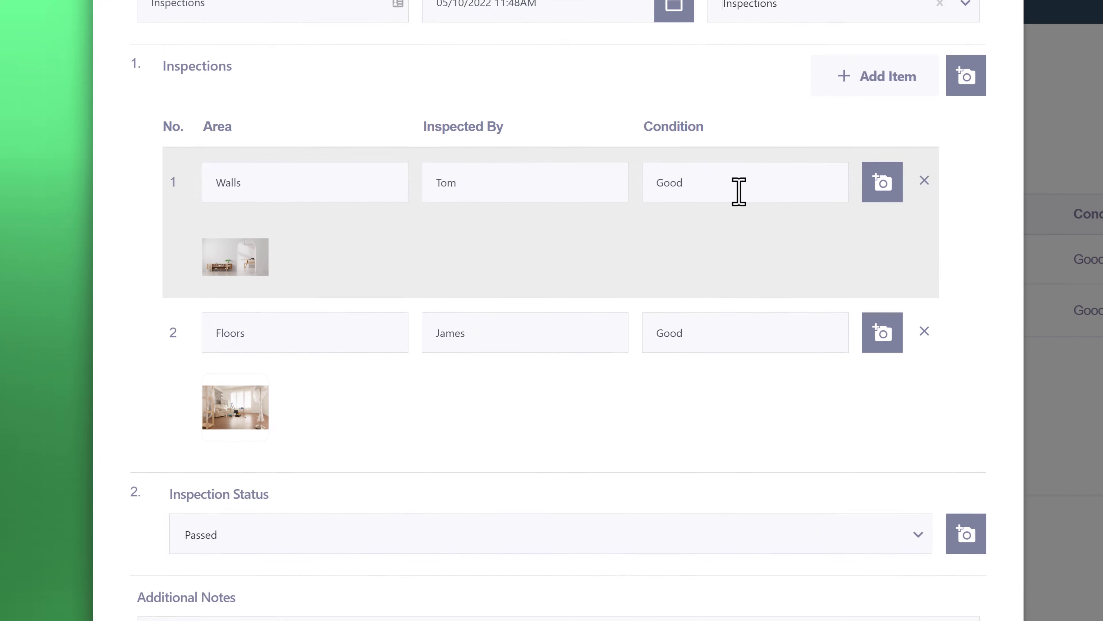
scroll(739, 191, down, 10)
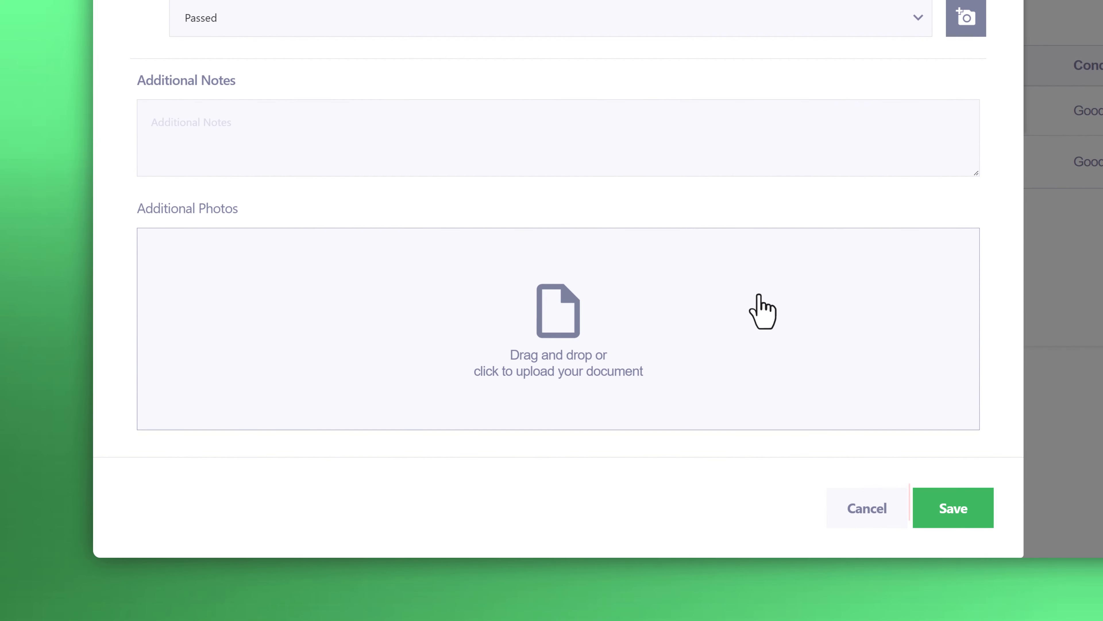
click(955, 517)
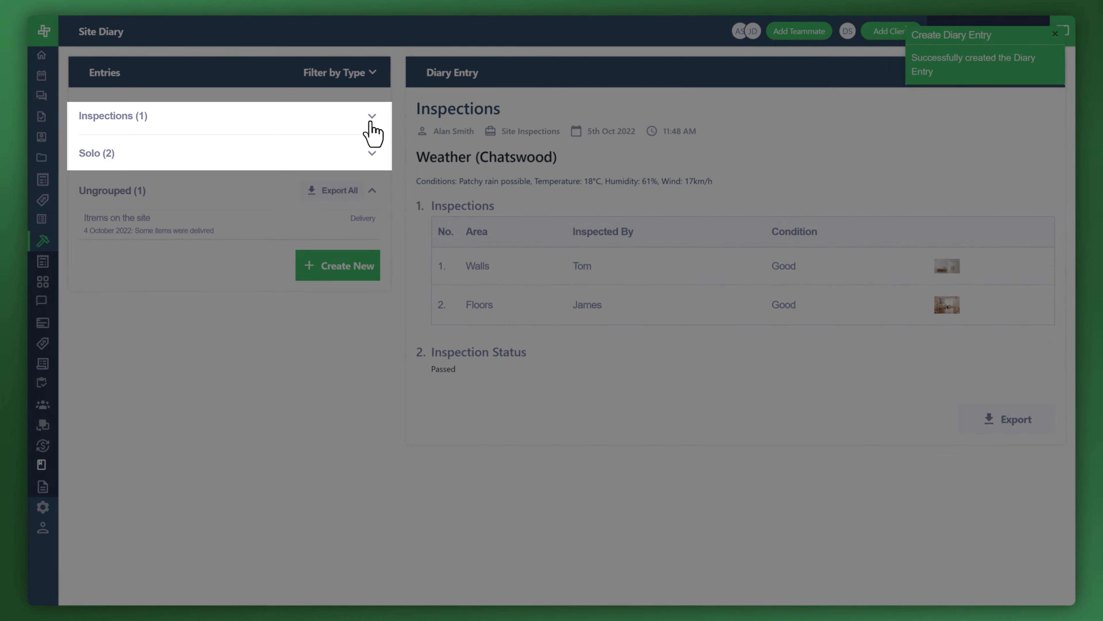
Expand the Inspections group, preview the PDF export of the open diary entry, and close the preview without printing.
click(371, 118)
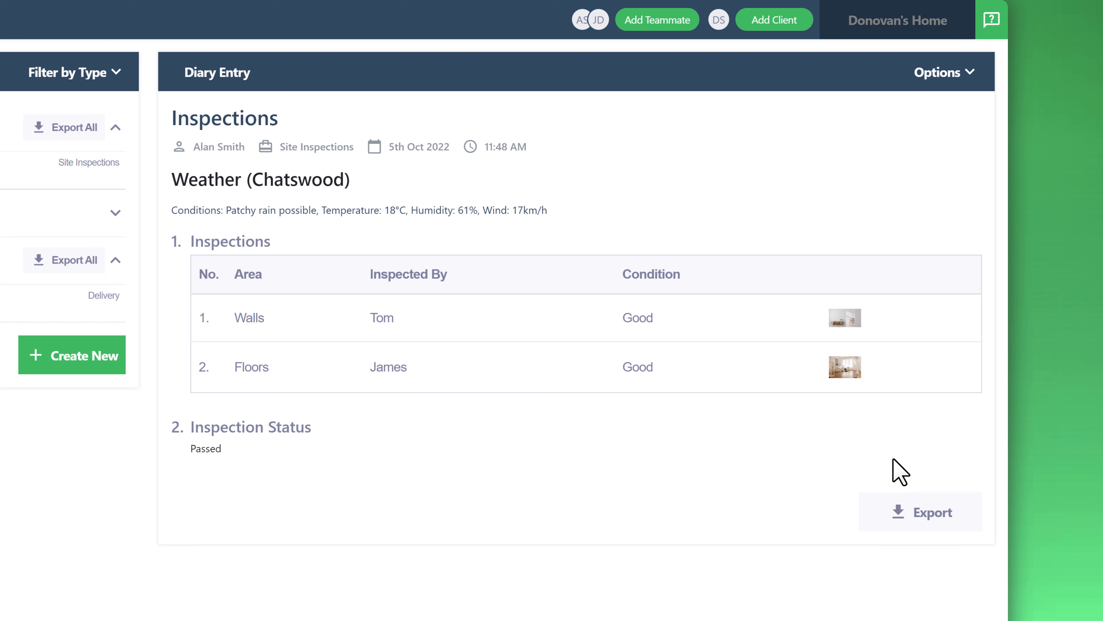
click(919, 522)
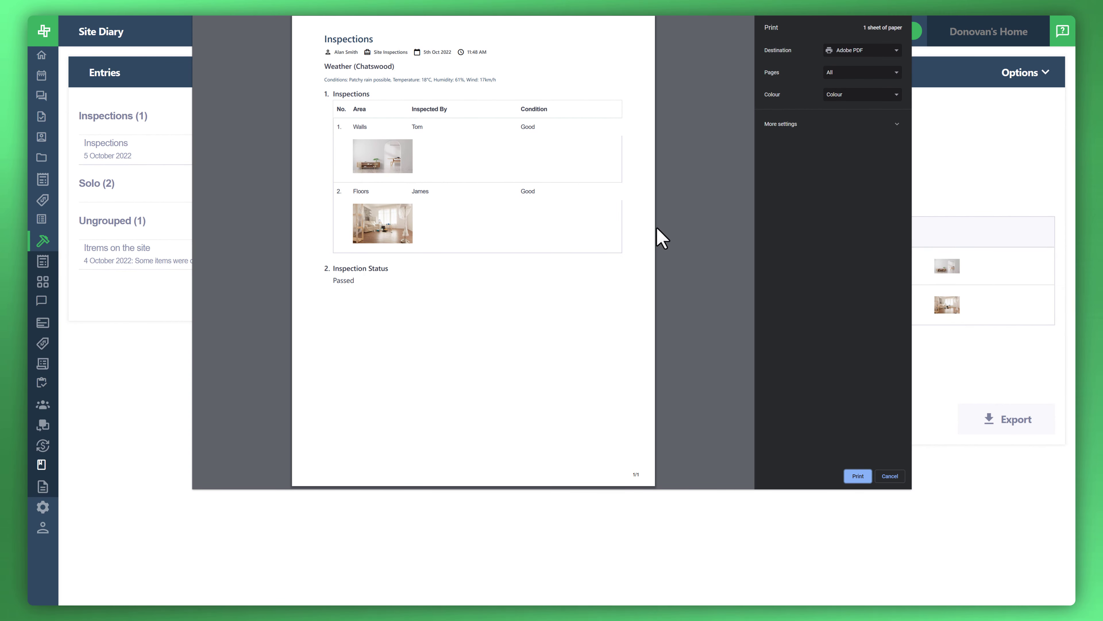
click(890, 476)
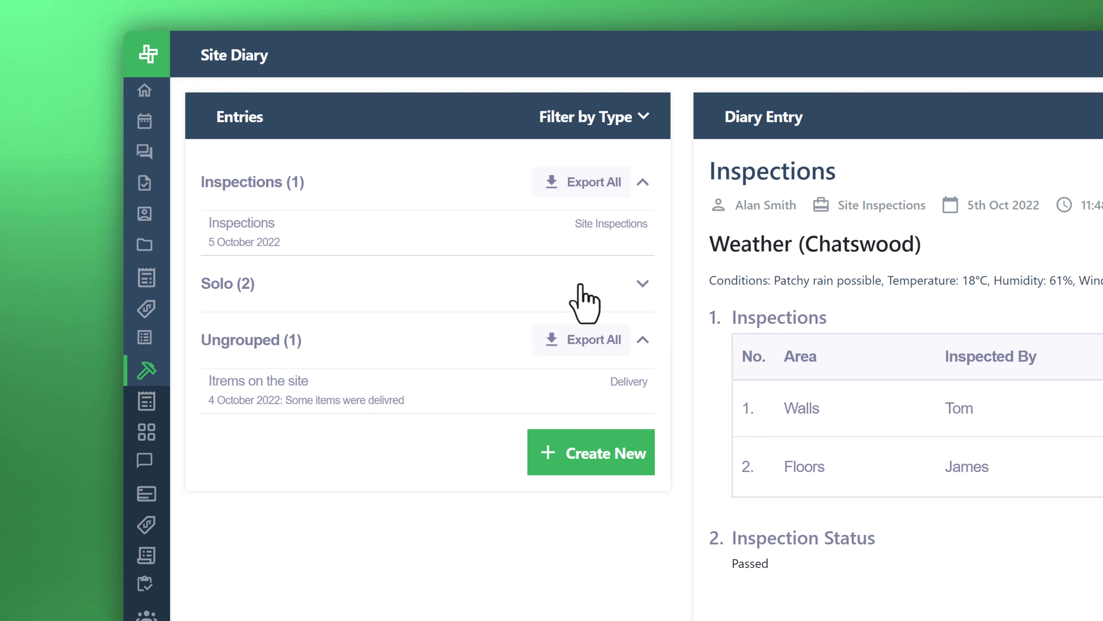
Expand the Solo group and examine the print preview for exporting all of its entries.
click(642, 283)
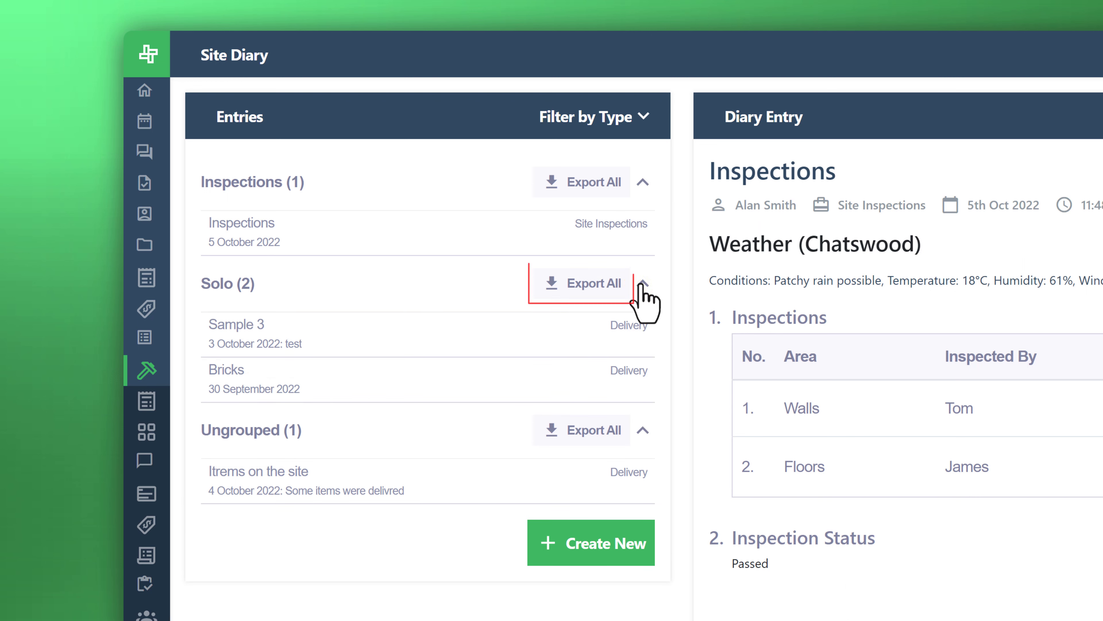
click(605, 286)
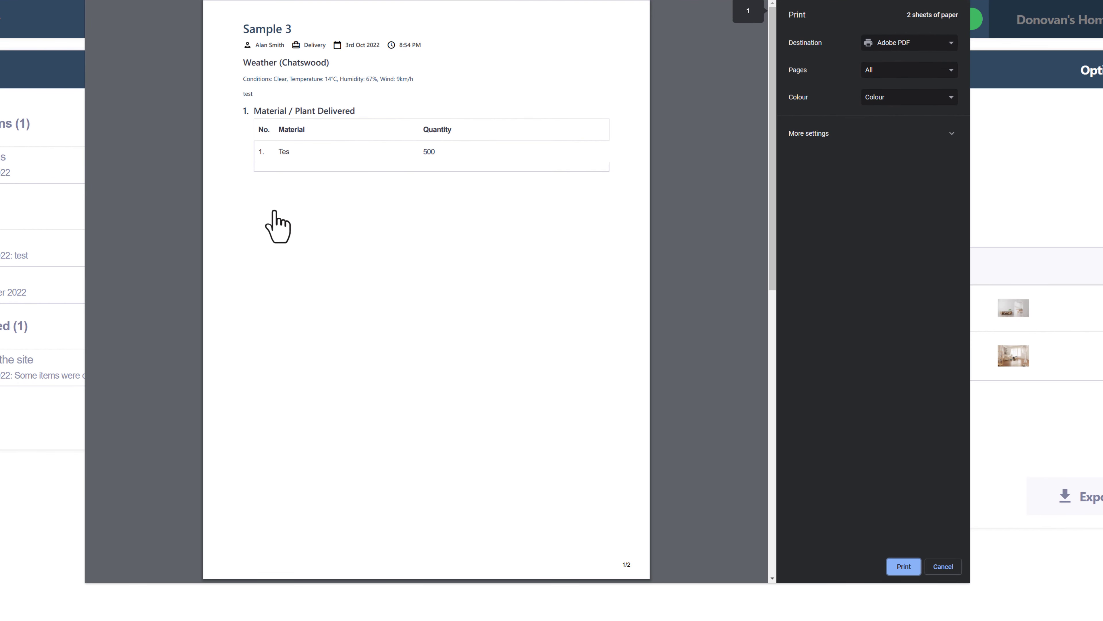
scroll(274, 215, down, 6)
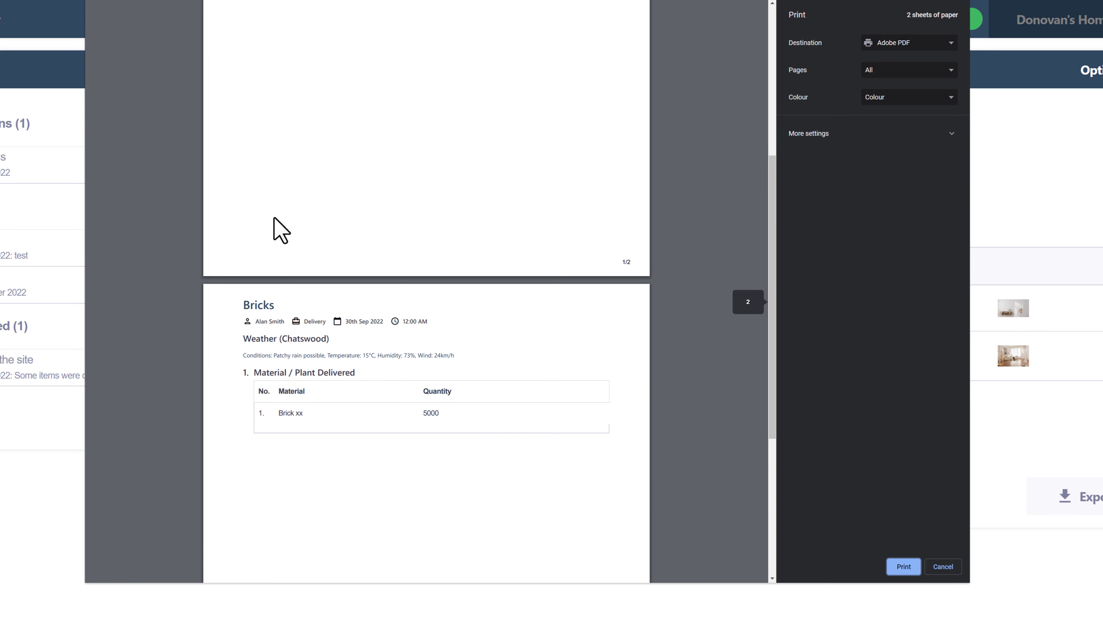
scroll(274, 218, down, 1)
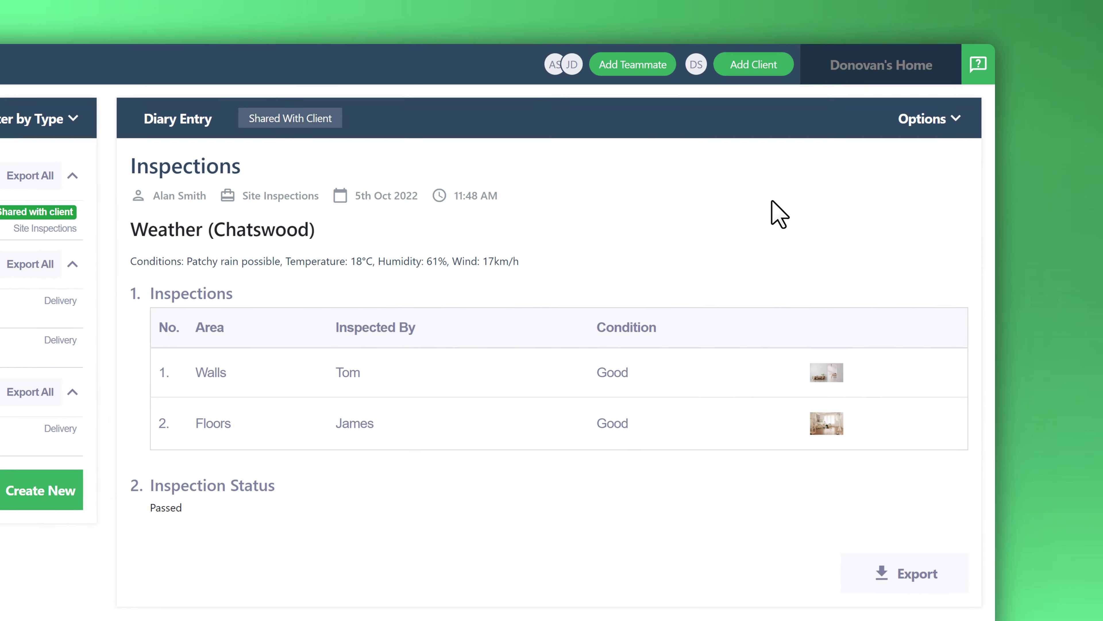
Share the open Inspections diary entry with the client and confirm the sharing.
click(940, 124)
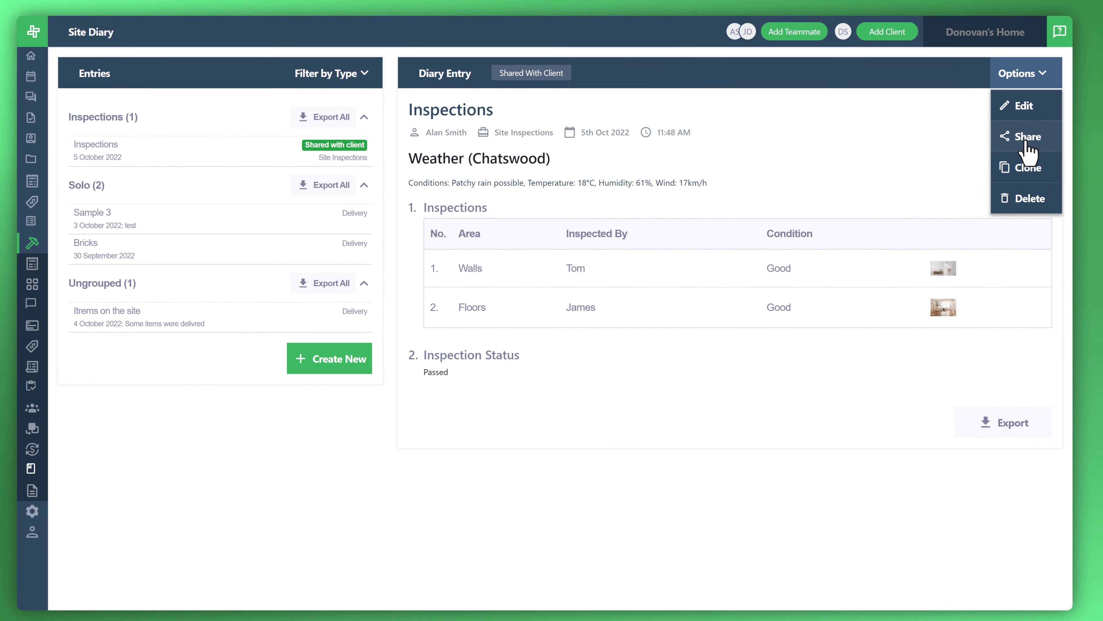
click(1027, 143)
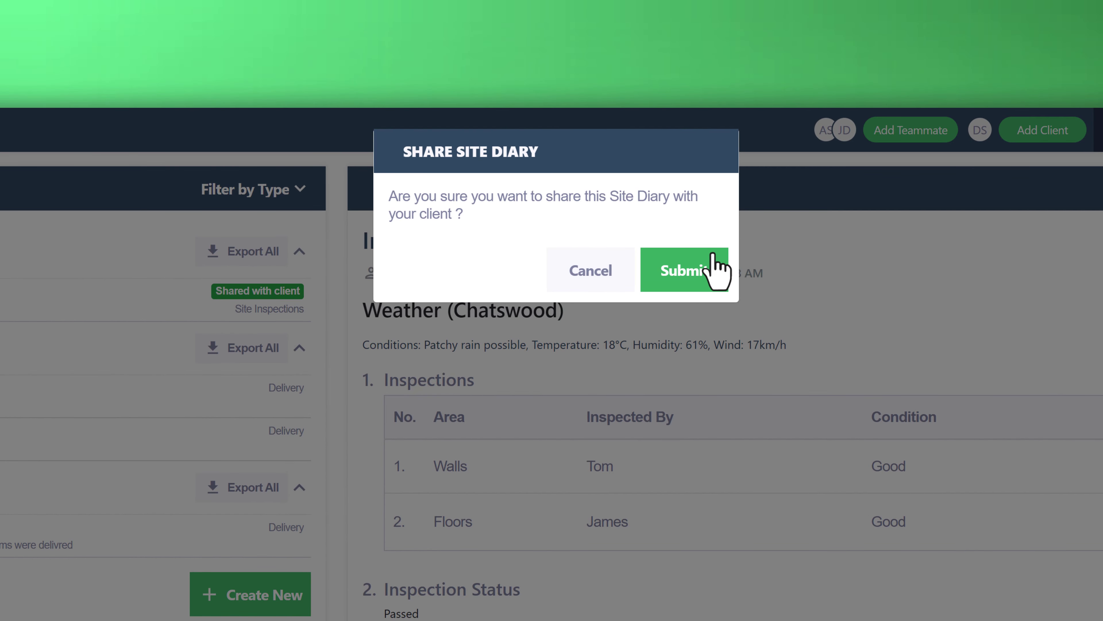
click(714, 259)
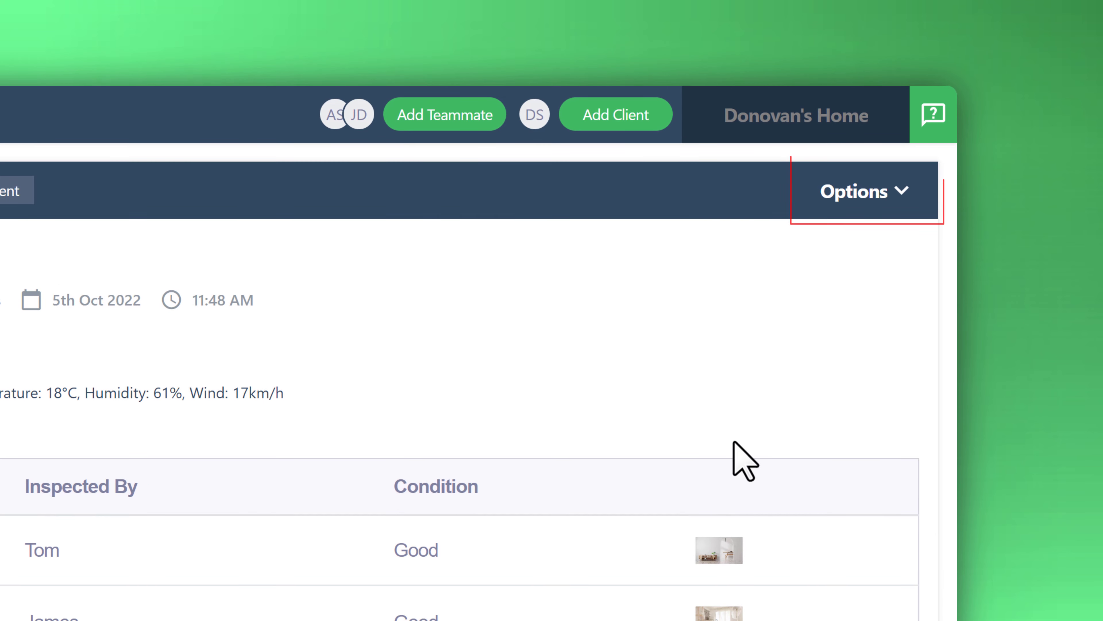
Clone the Inspections diary entry to the 190 Queen job, keeping its contents, and save the copy.
click(890, 195)
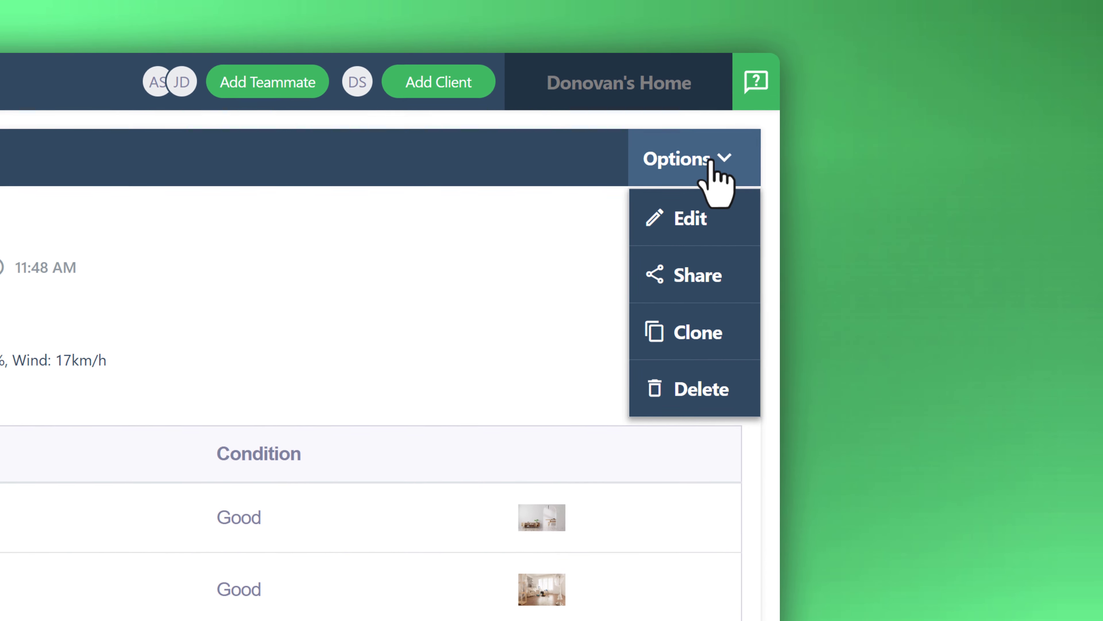
click(713, 218)
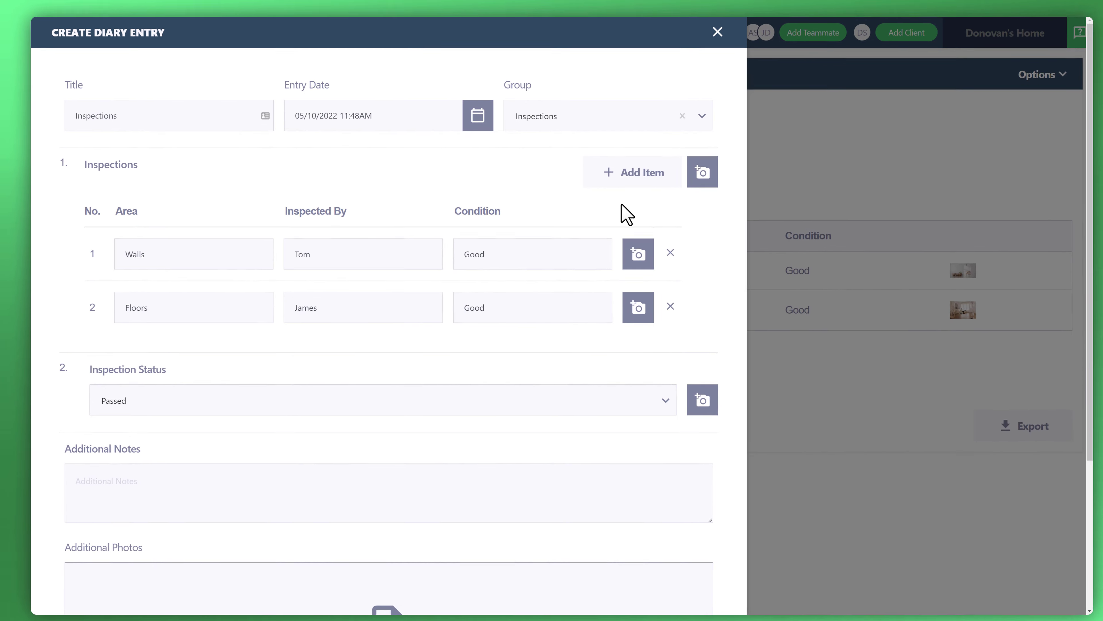
scroll(528, 332, down, 1)
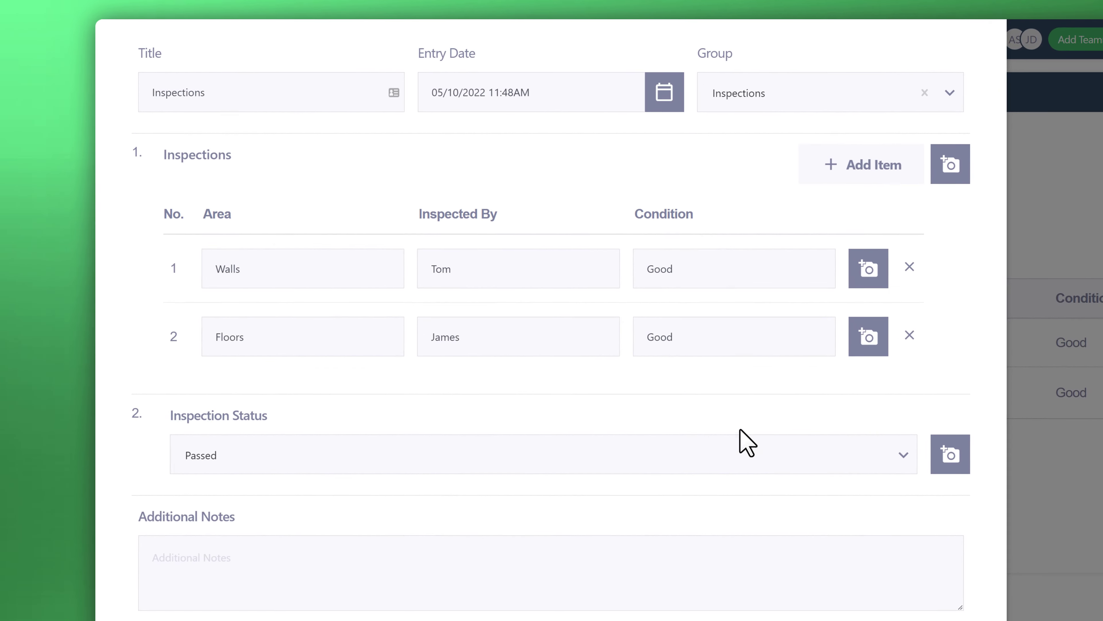
scroll(741, 428, down, 4)
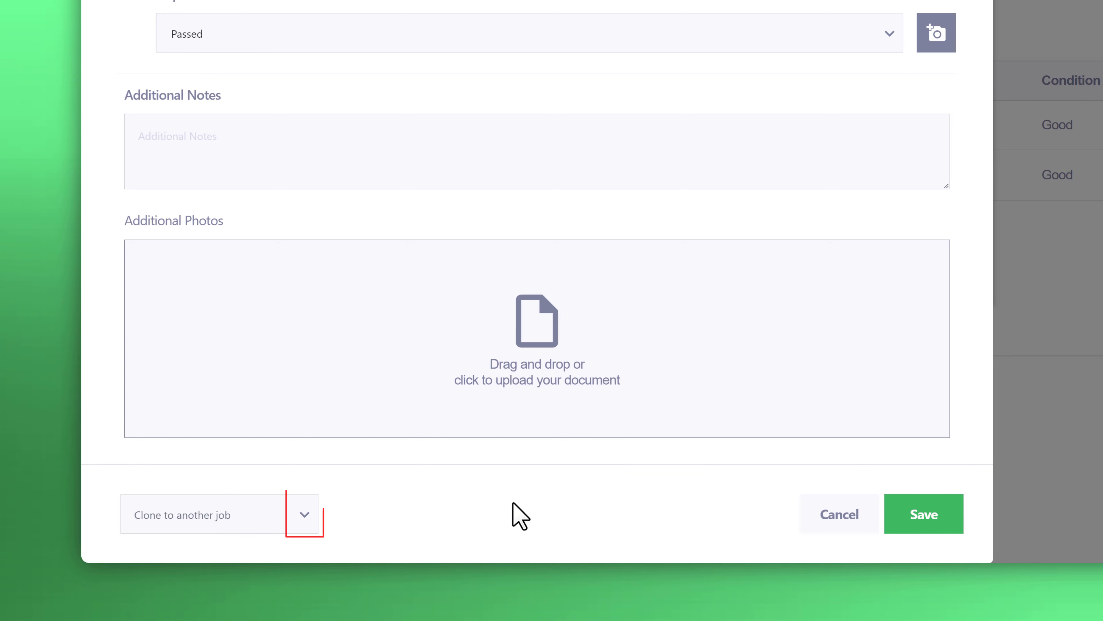
click(302, 518)
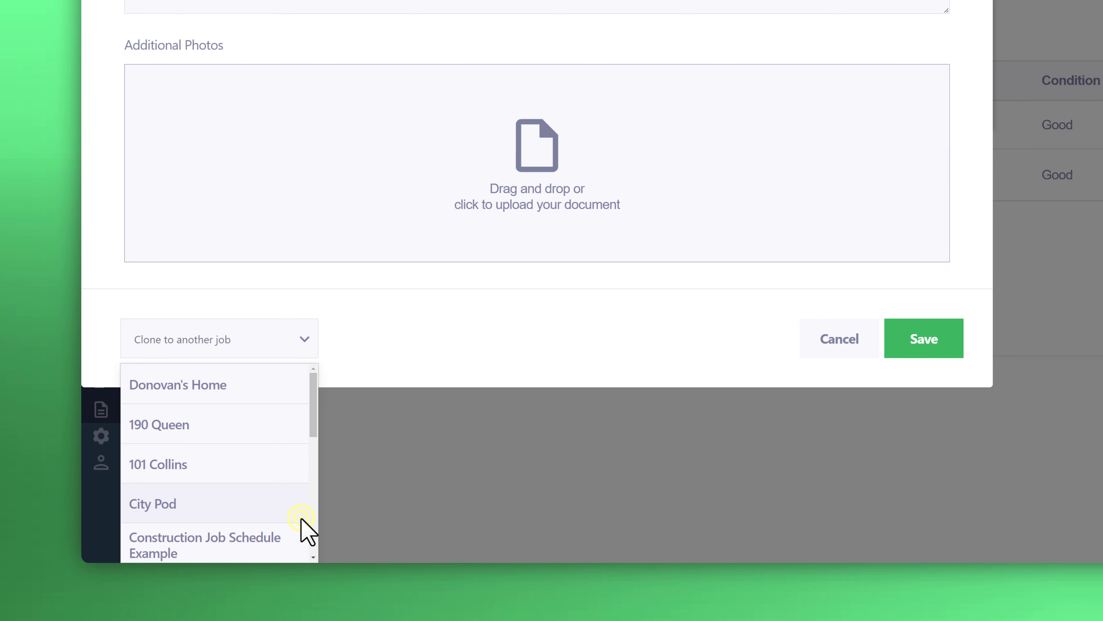
click(236, 428)
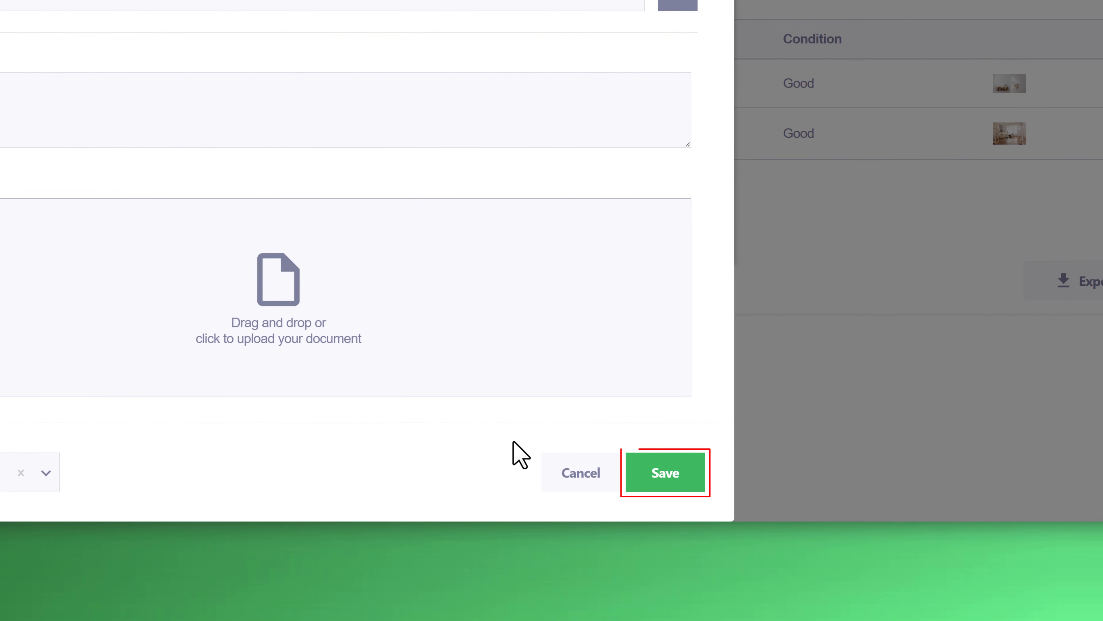
click(690, 471)
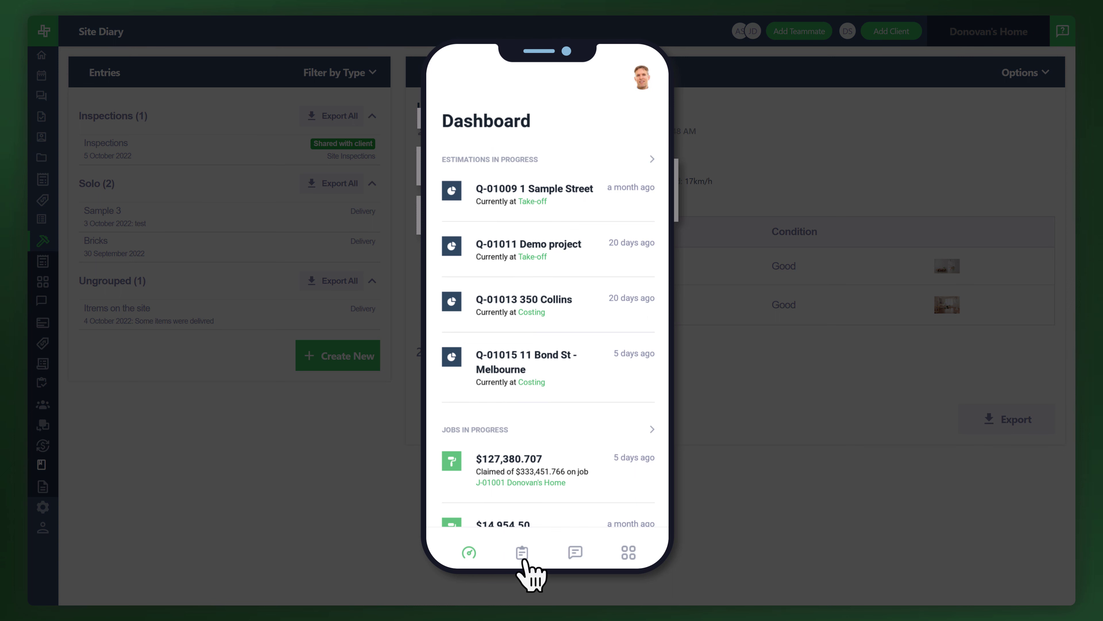
Switch to the mobile app and open the Site Diary of the same job from the job list.
click(523, 556)
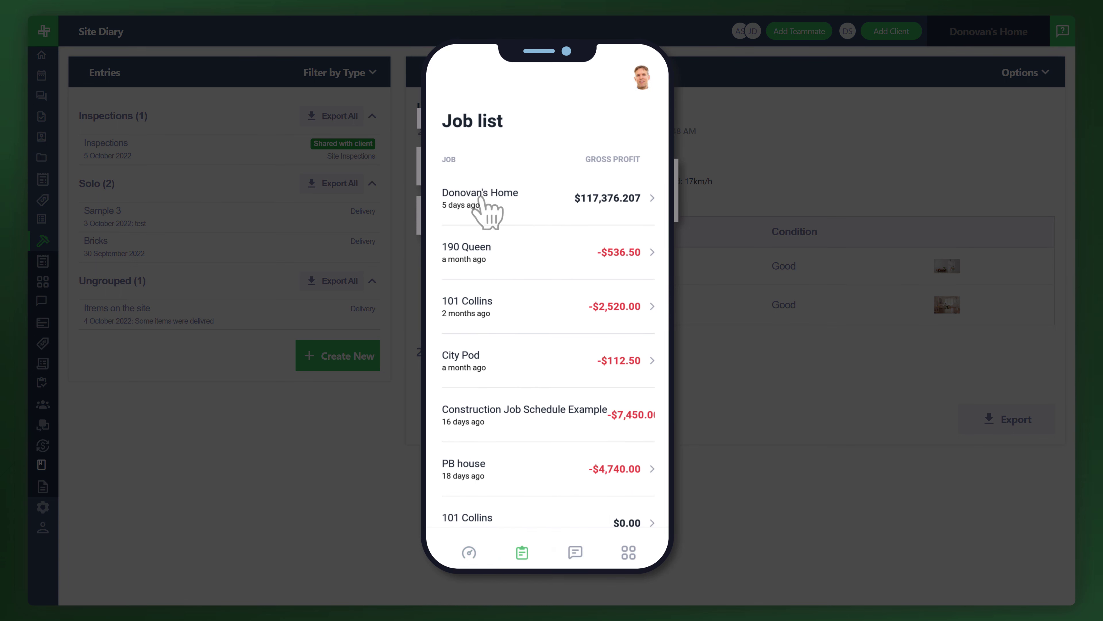
click(481, 196)
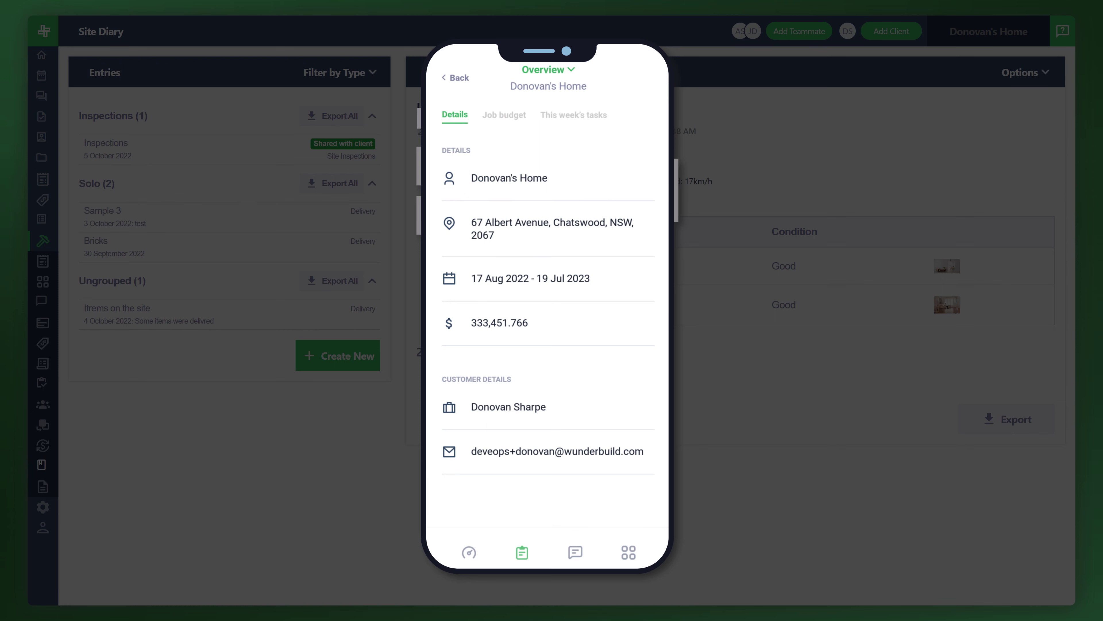
click(573, 71)
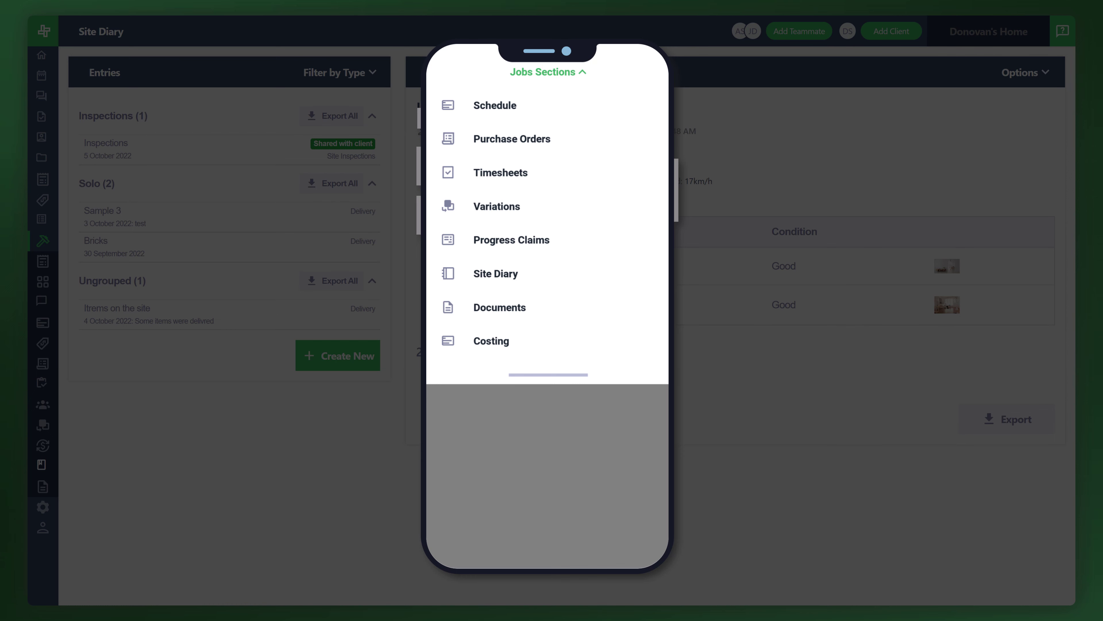
click(498, 275)
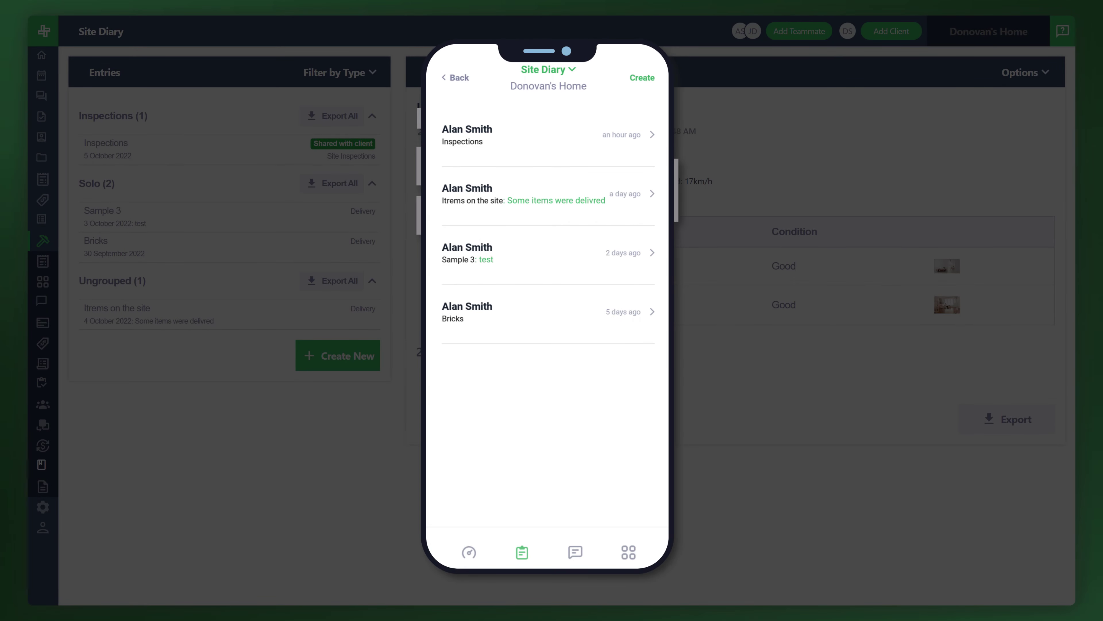
Review the Inspections diary entry's details and photos in the mobile app, and return to the entries list.
click(653, 134)
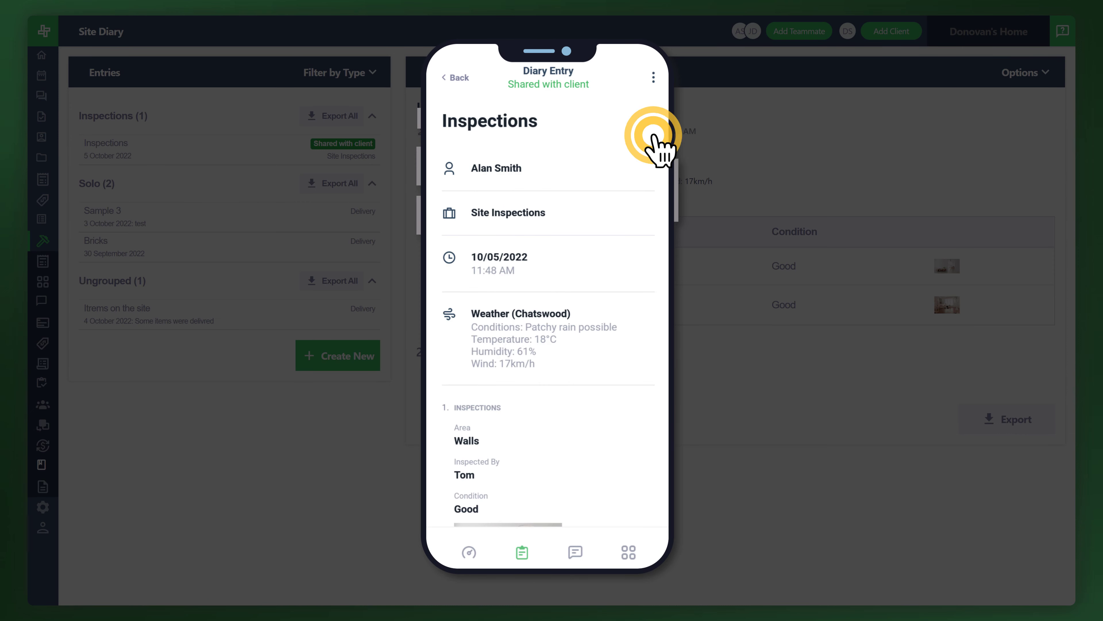
scroll(616, 365, down, 7)
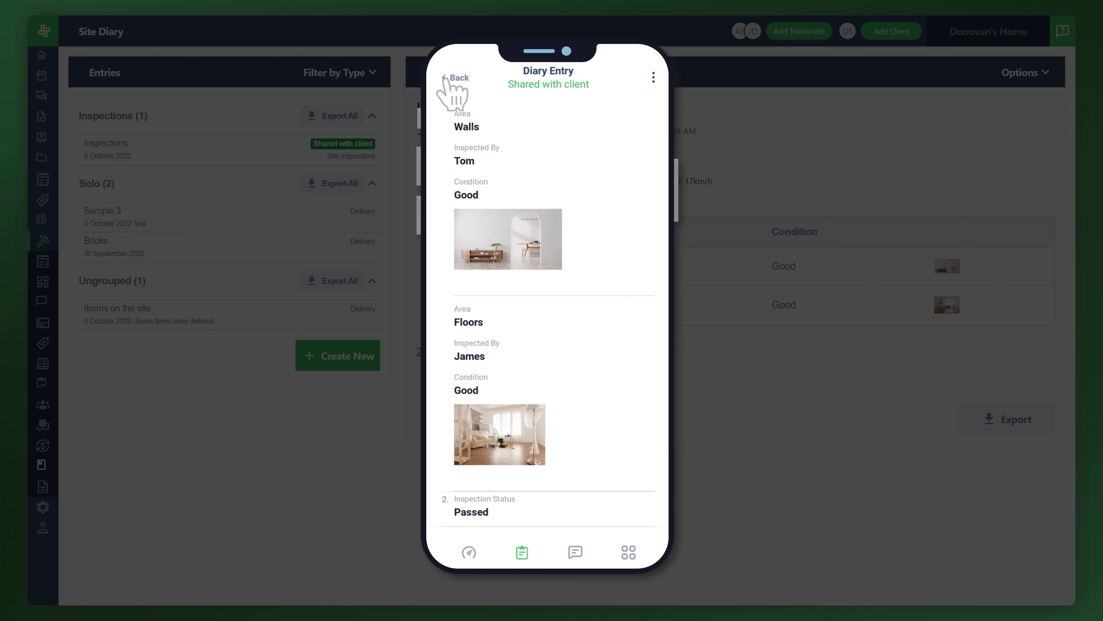
click(447, 79)
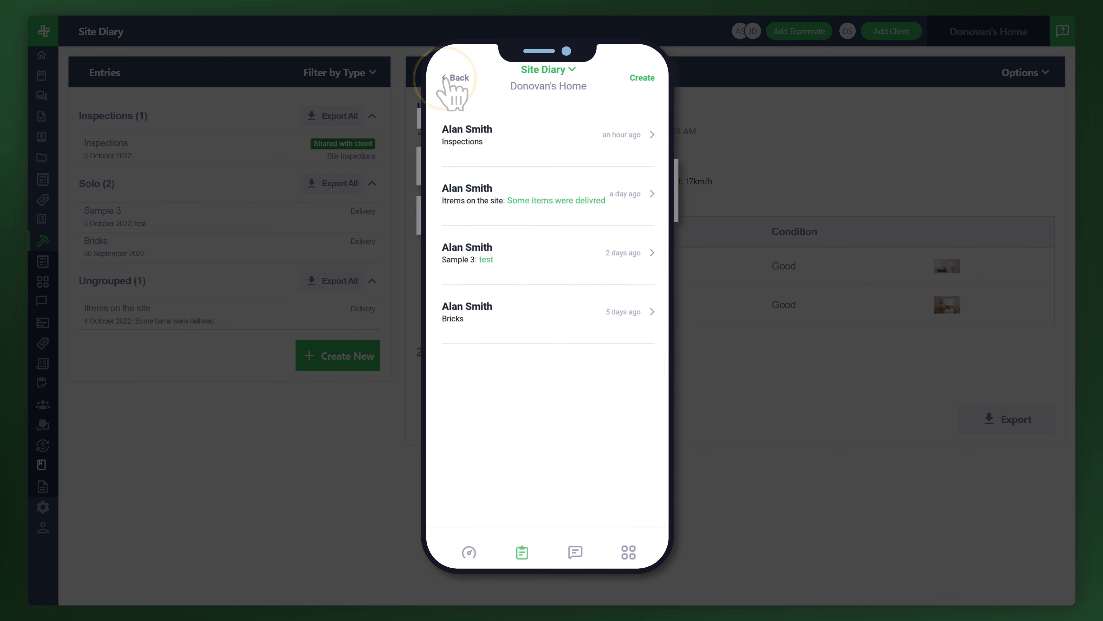
Start creating a new diary entry in the job's mobile Site Diary.
click(643, 79)
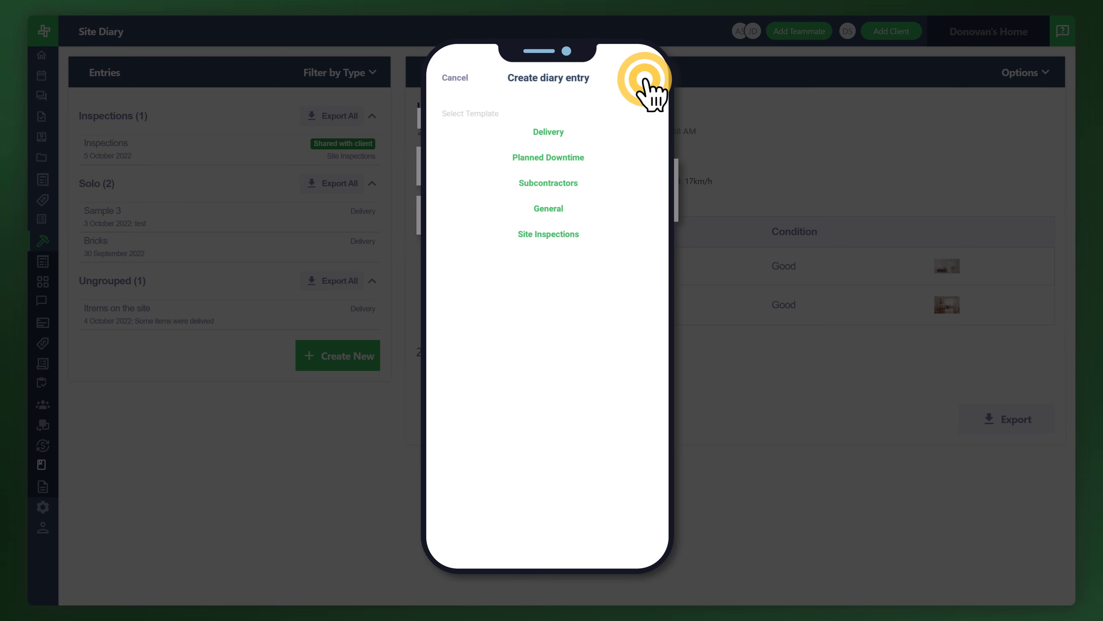